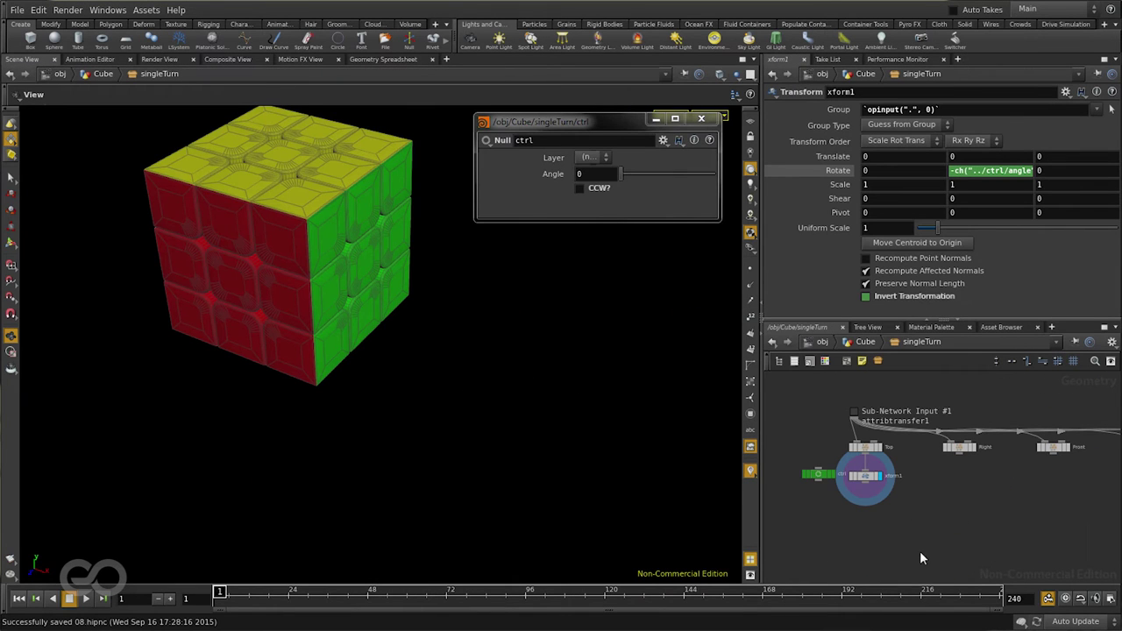
Duplicate the xform1 Transform node, connect the copy beneath the Right group node and display its output.
scroll(947, 512, "up", 6)
scroll(896, 538, "down", 4)
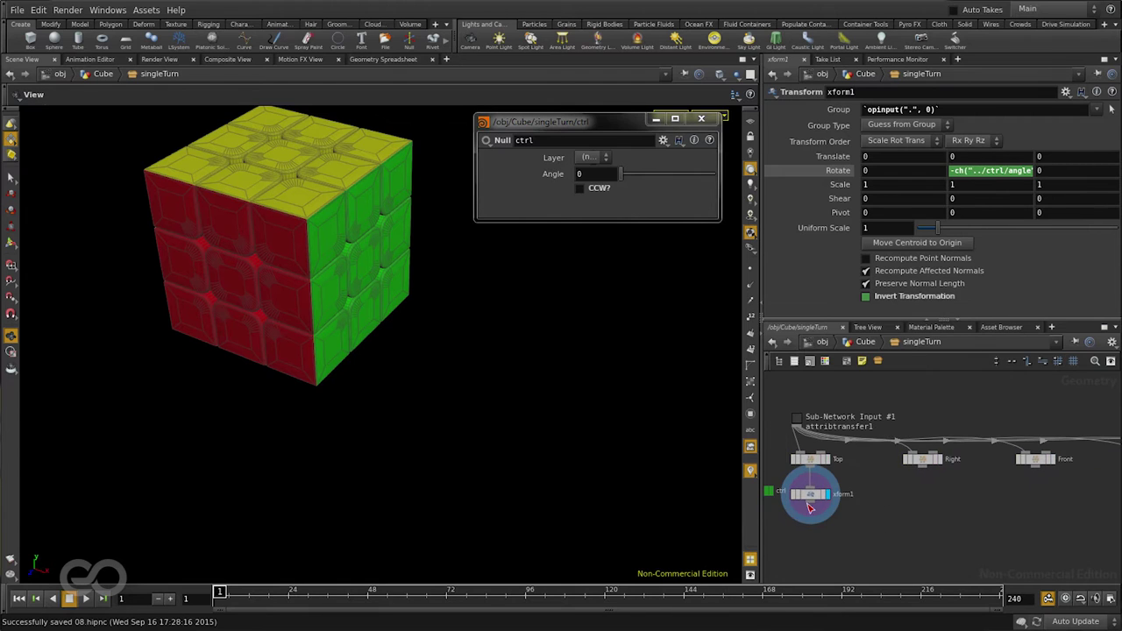
key("ctrl+c")
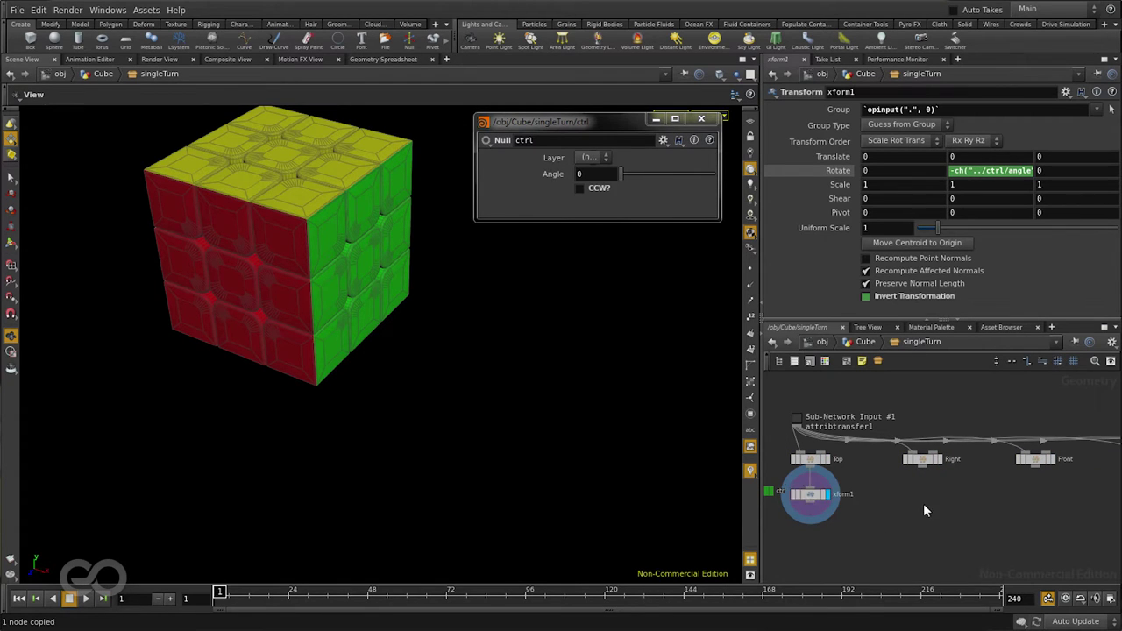
key("ctrl+v")
scroll(924, 503, "up", 4)
scroll(923, 506, "up", 2)
left_click_drag(921, 396, 923, 441)
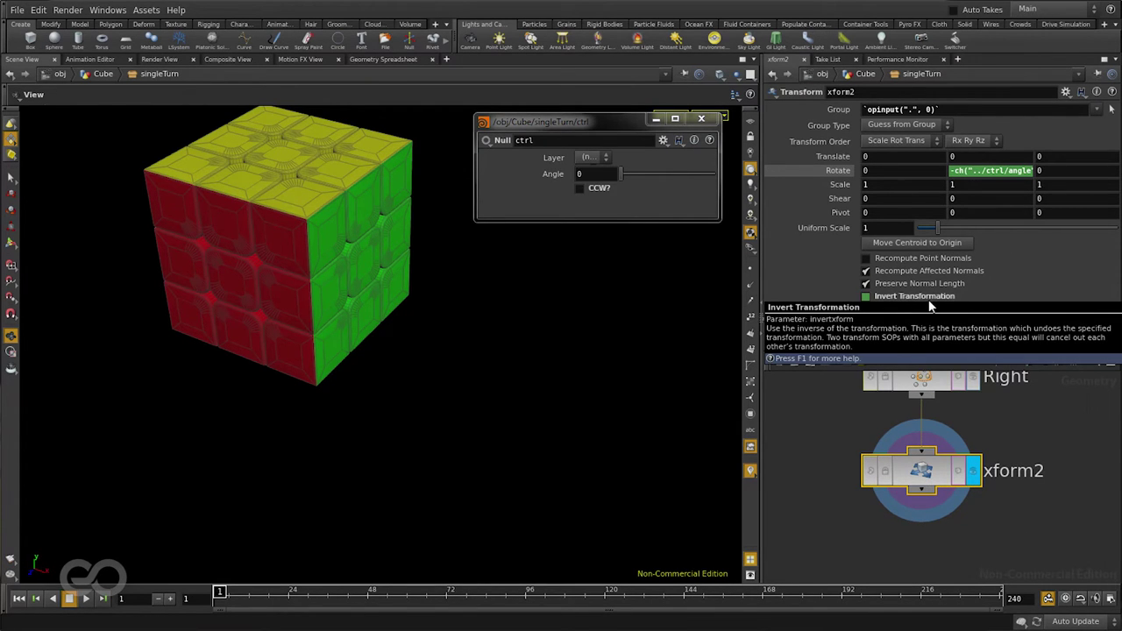
Inspect the pieces selected by the Right group, return the display to xform2 and test its Angle control.
scroll(931, 412, "up", 2)
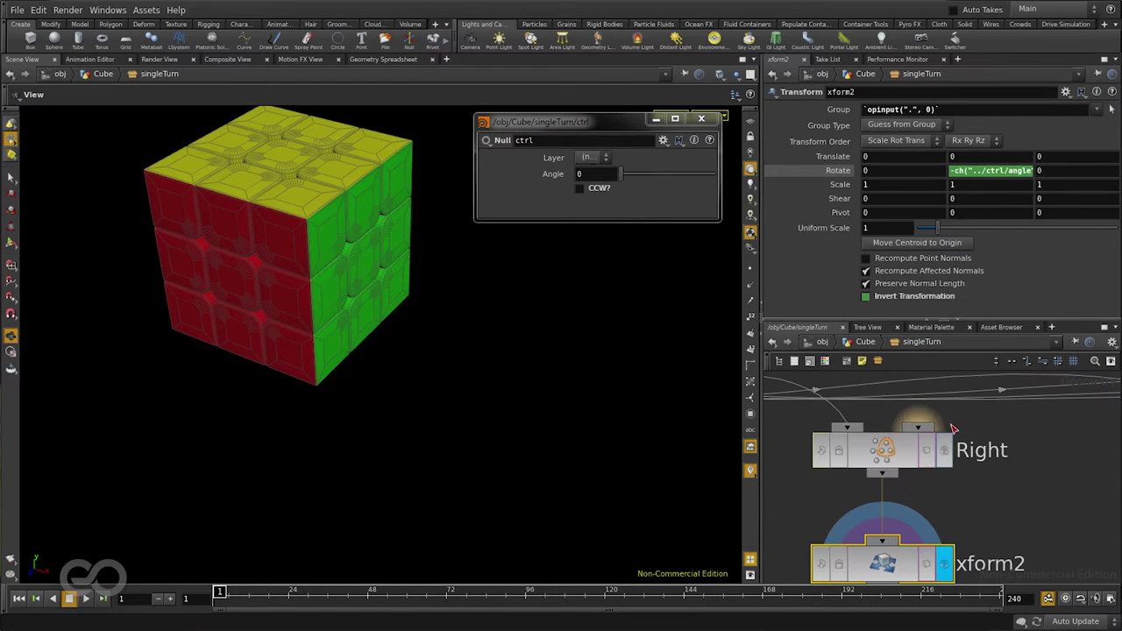
left_click(931, 449)
left_click(885, 454)
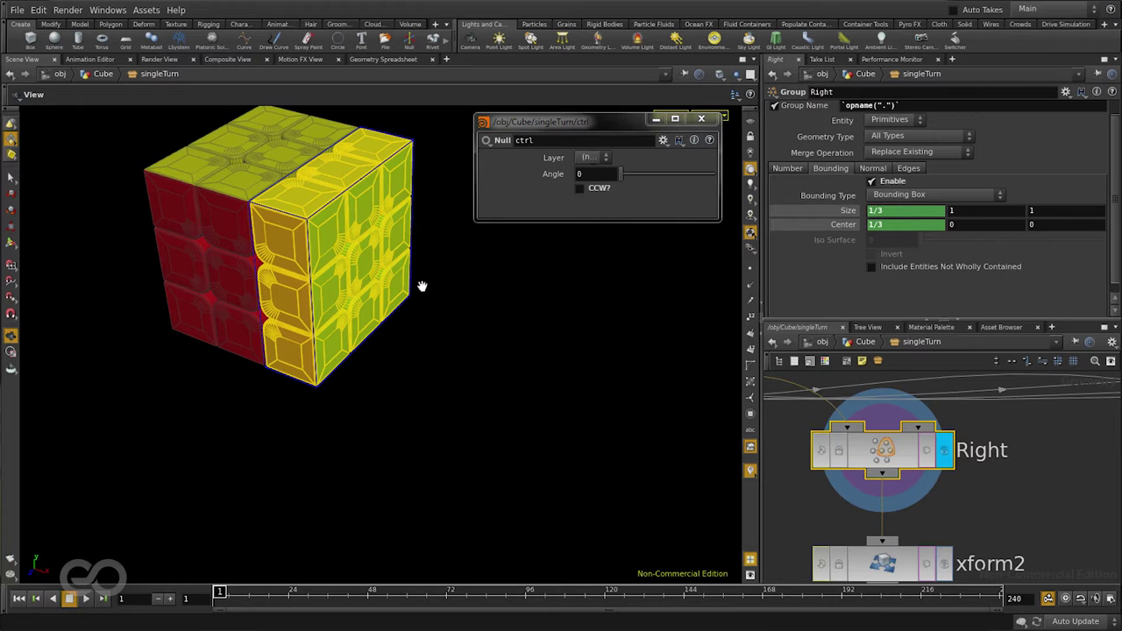
key("h")
left_click(960, 528)
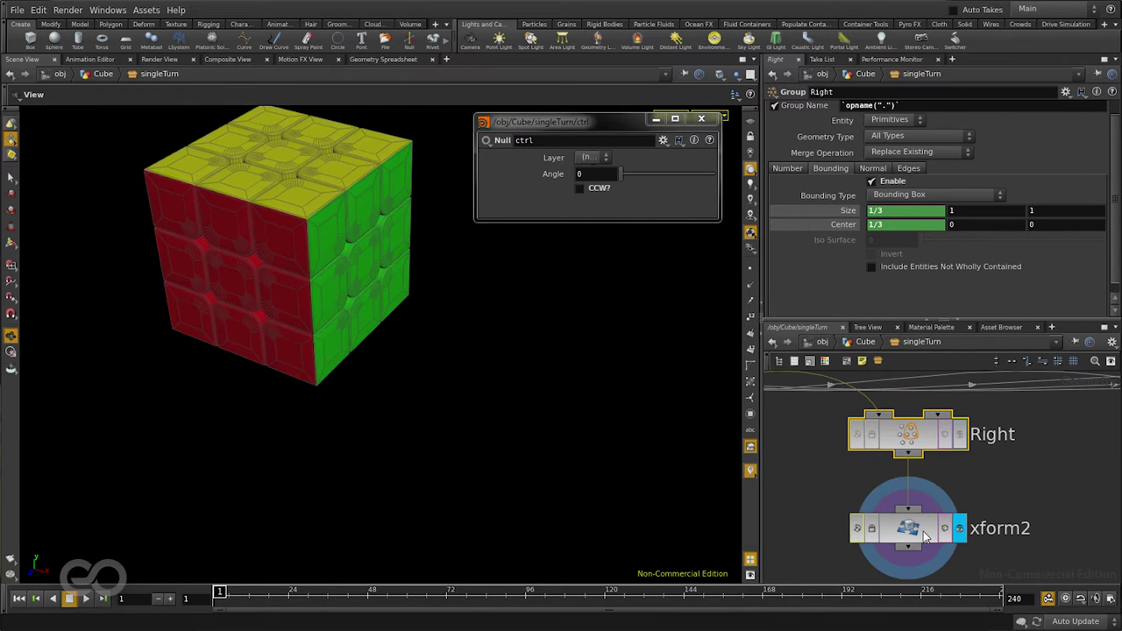
left_click(924, 536)
mouse_move(621, 178)
left_mouse_down()
mouse_move(661, 173)
mouse_move(607, 190)
left_mouse_up()
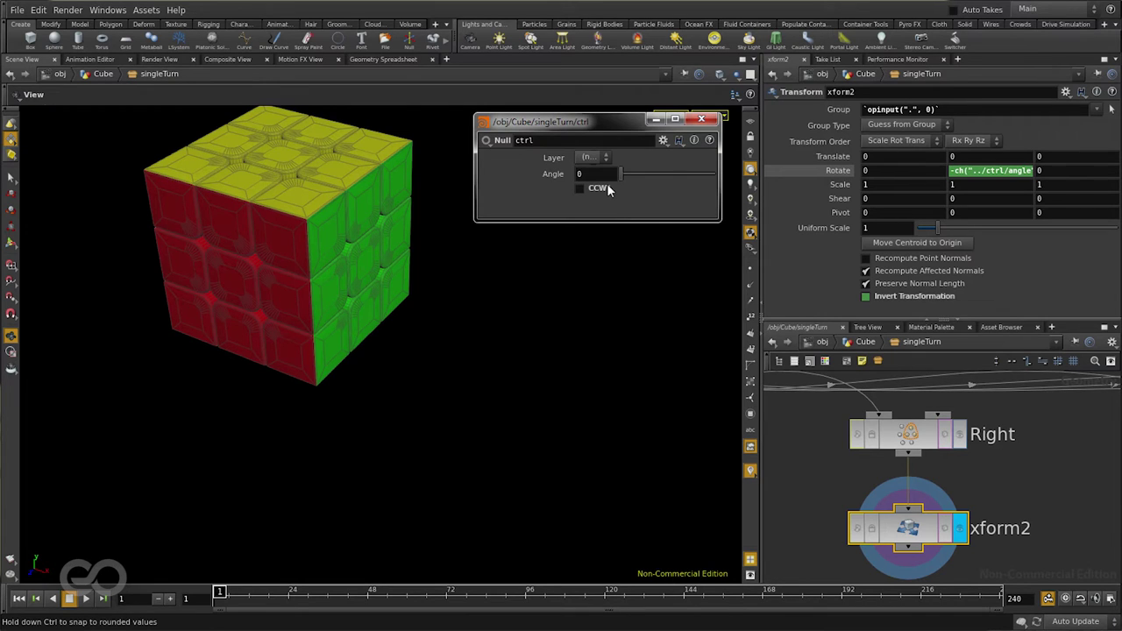
Move the expression -ch("../ctrl/angle") from the Y rotation to the X rotation of xform2, resetting Y to 0.
left_click(975, 172)
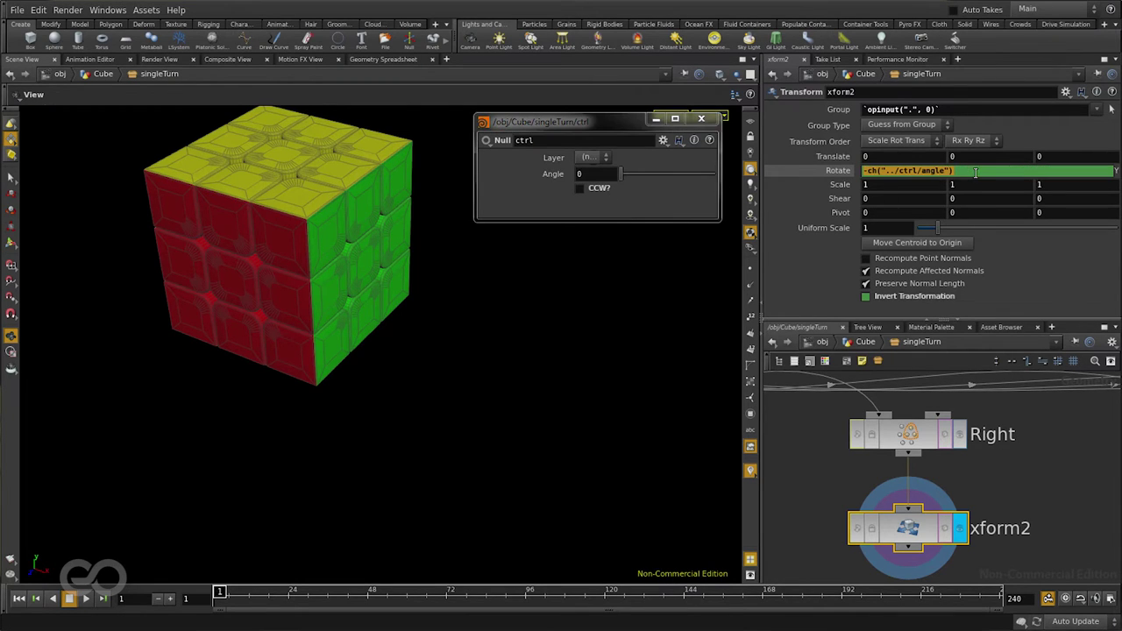
key("Return")
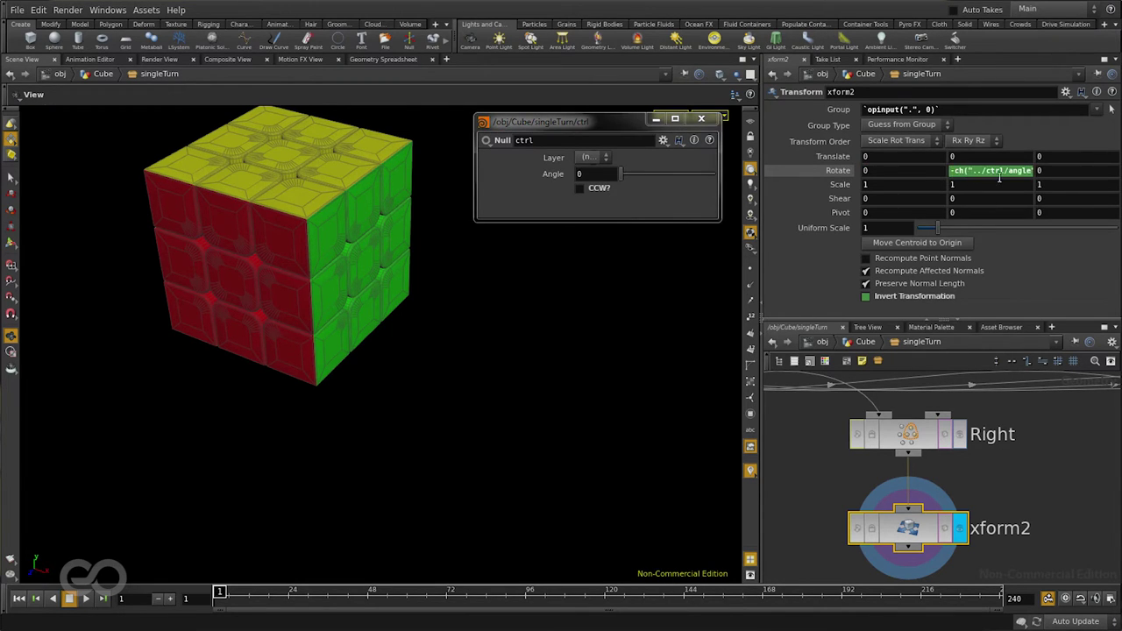
left_click(975, 172)
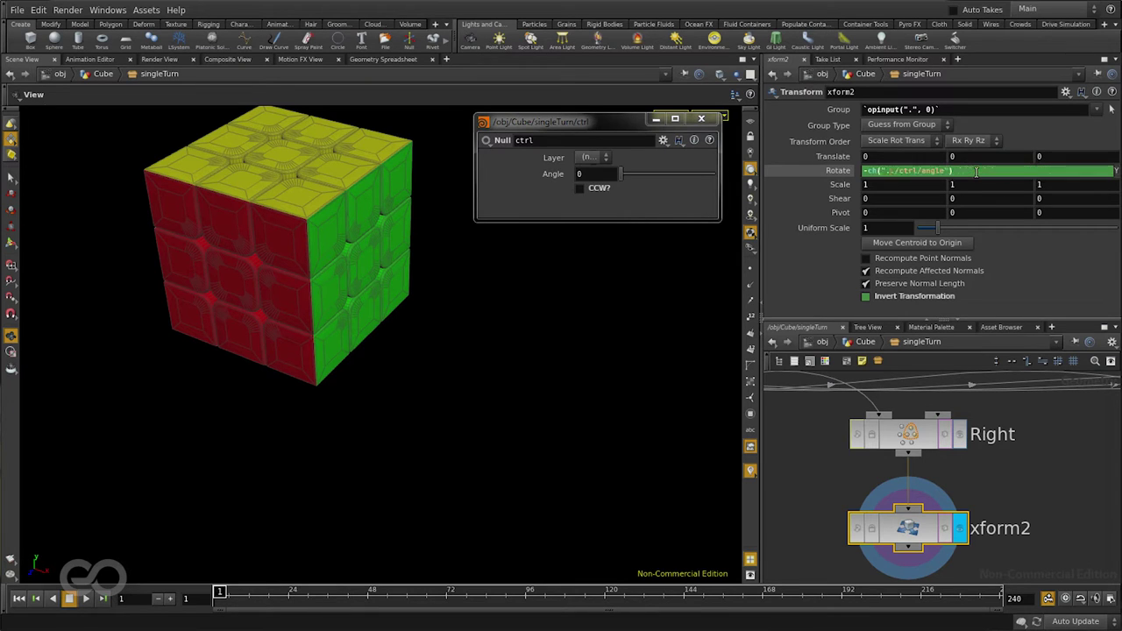
key("BackSpace")
key("Return")
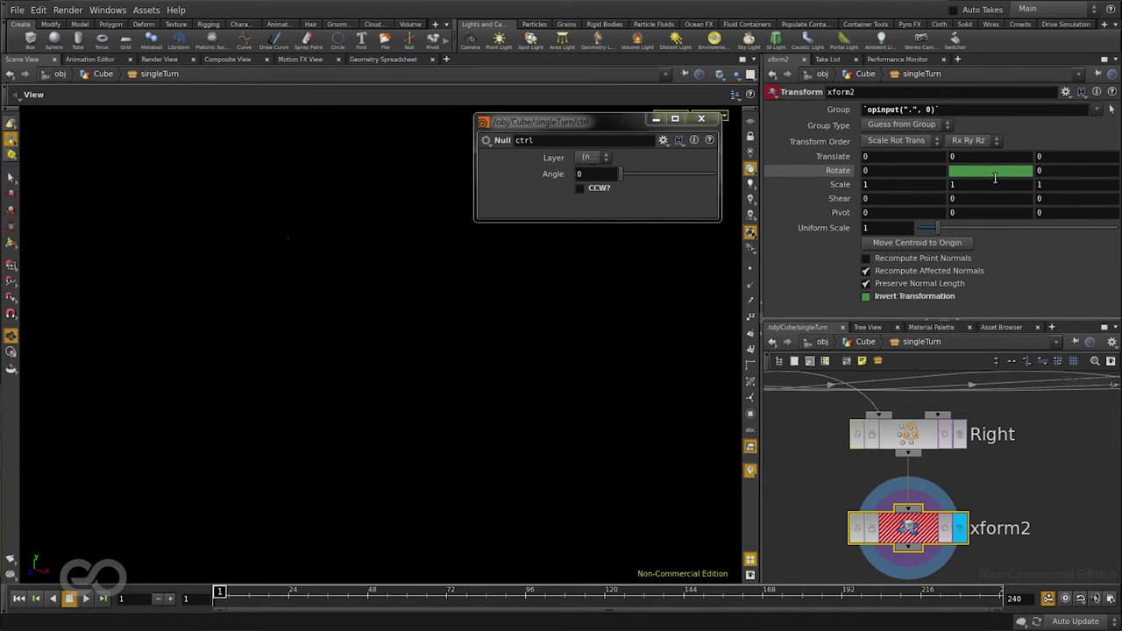
left_click(988, 172, "ctrl+shift")
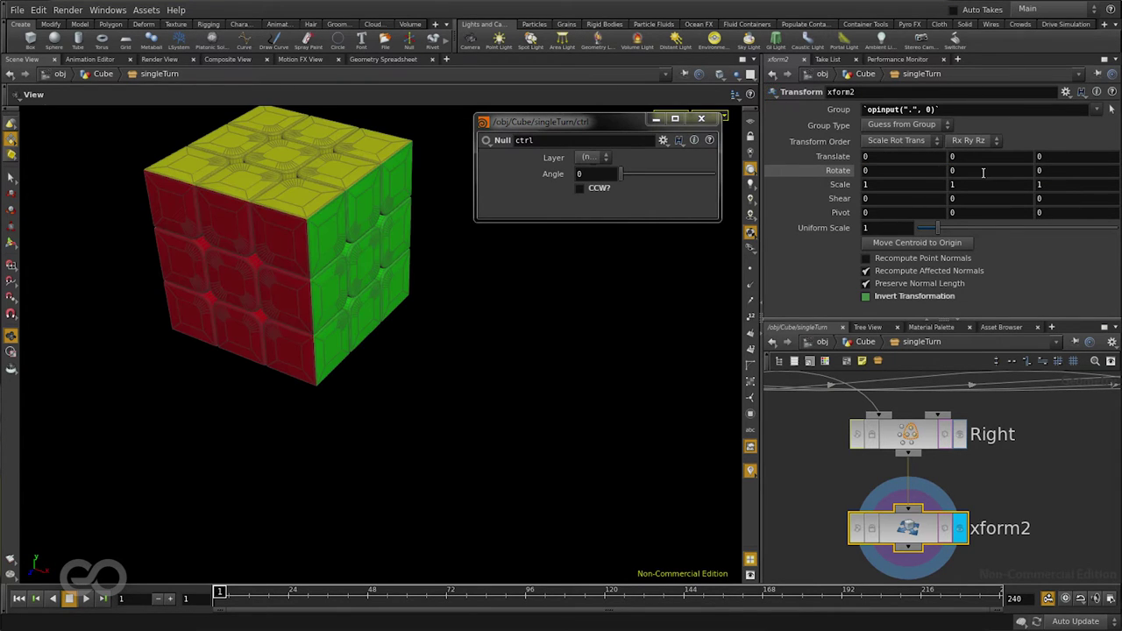
key("ctrl+v")
key("Return")
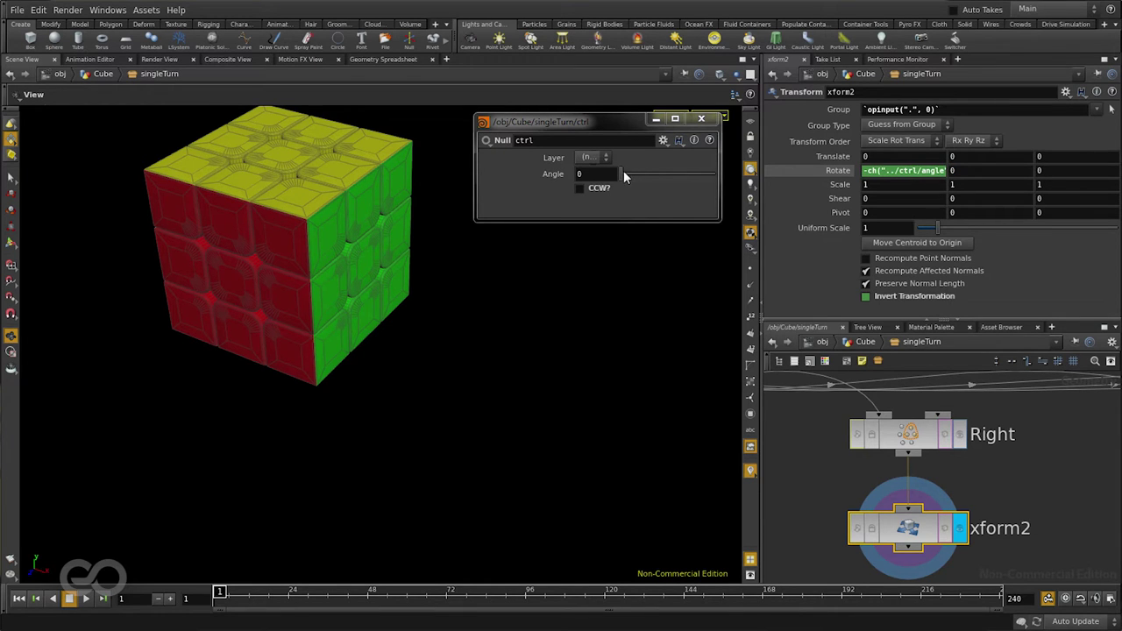
Test the Right layer's turn with the Angle control, both clockwise and with CCW enabled.
left_click_drag(624, 172, 568, 200)
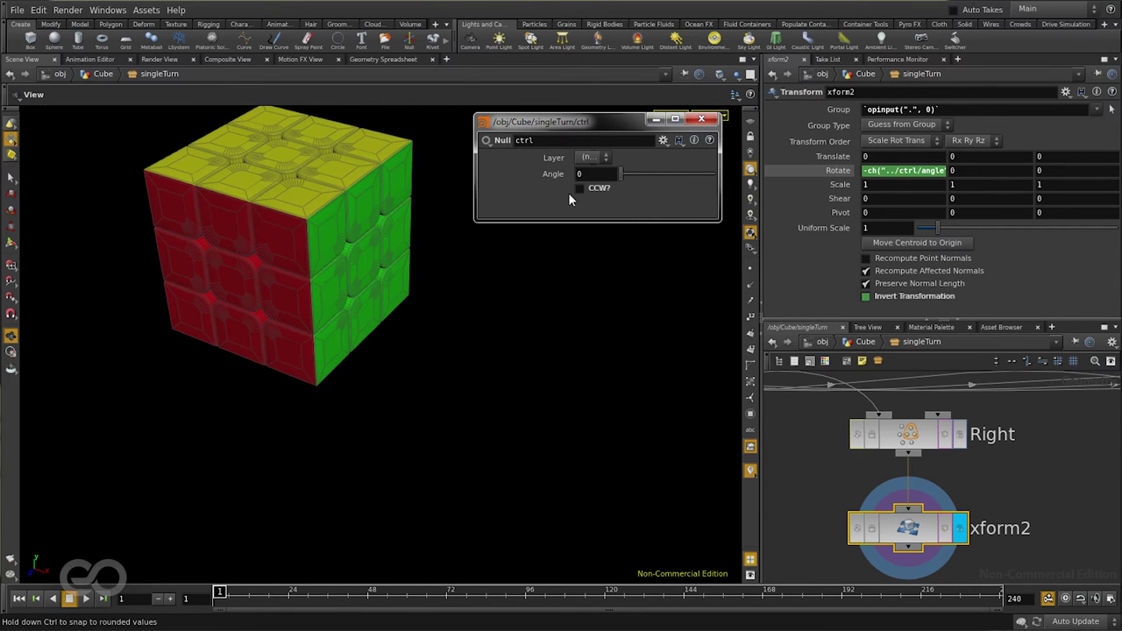
left_click(579, 189)
left_click_drag(621, 173, 561, 196)
Duplicate xform2, connect the copy beneath the Front group node and display its output.
scroll(820, 473, "down", 5)
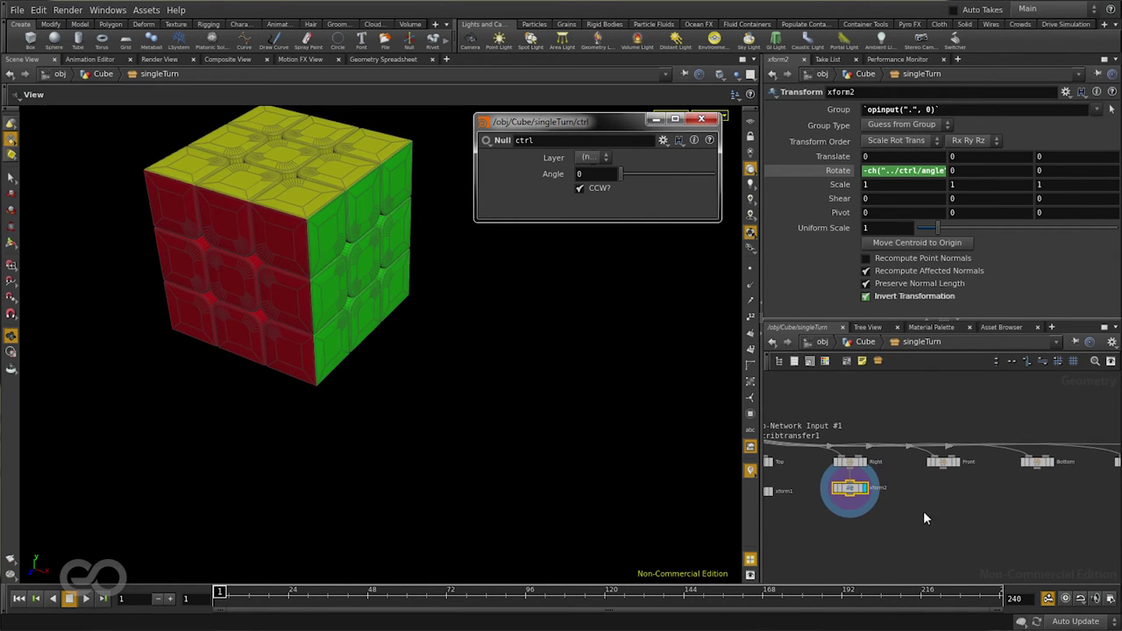
key("ctrl+c")
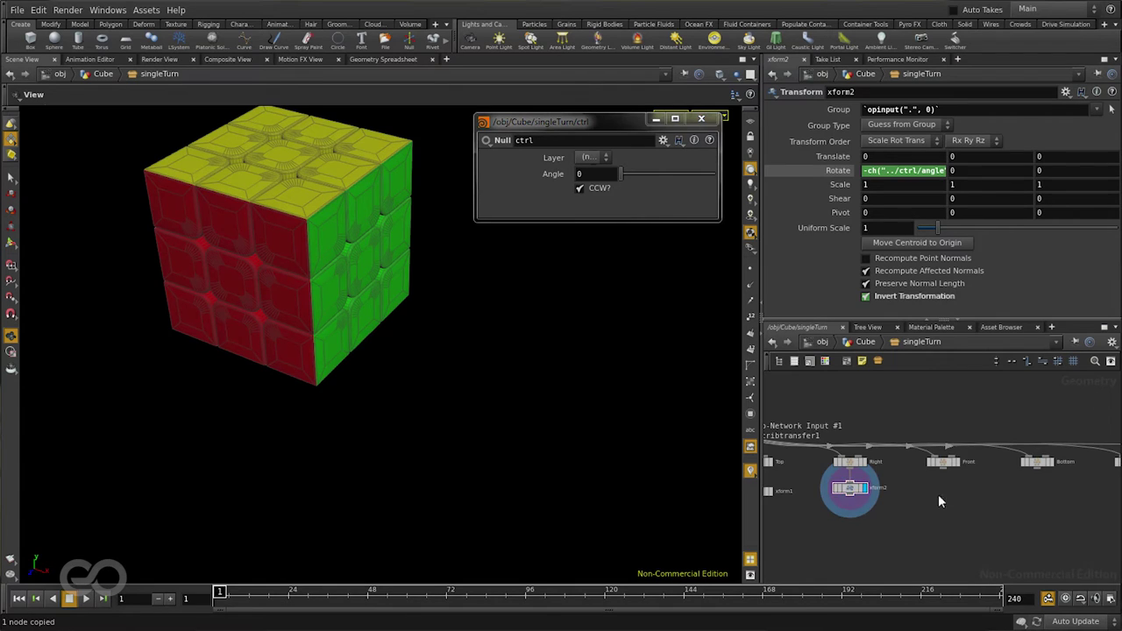
scroll(947, 487, "up", 4)
key("ctrl+v")
left_click_drag(955, 477, 963, 508)
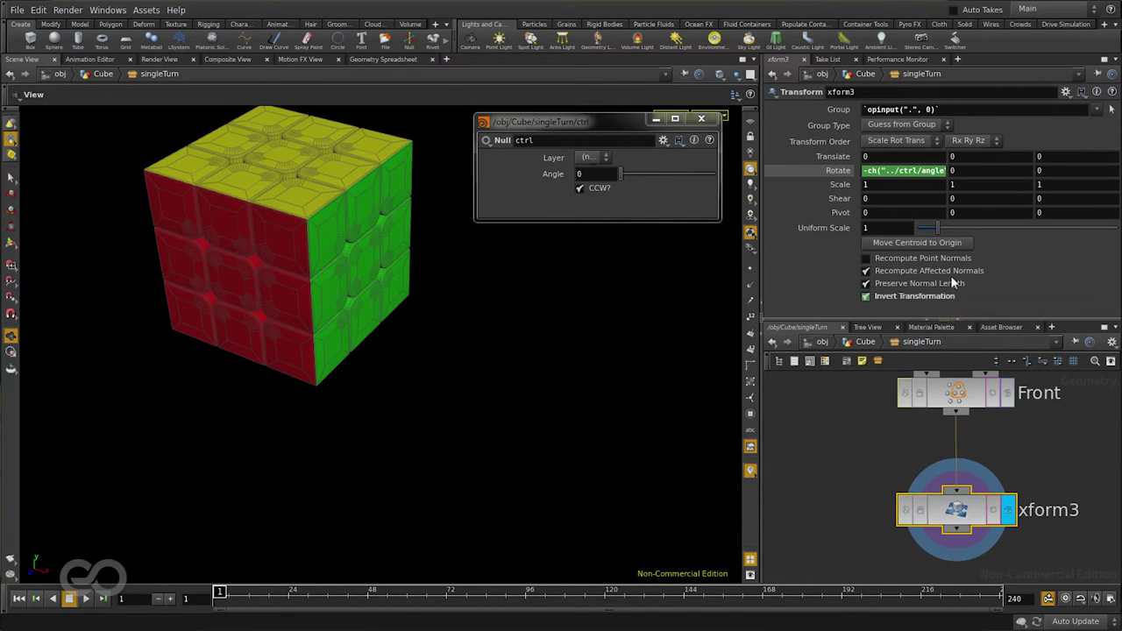
Move the expression -ch("../ctrl/angle") from the X rotation to the Z rotation of xform3.
left_click(869, 173)
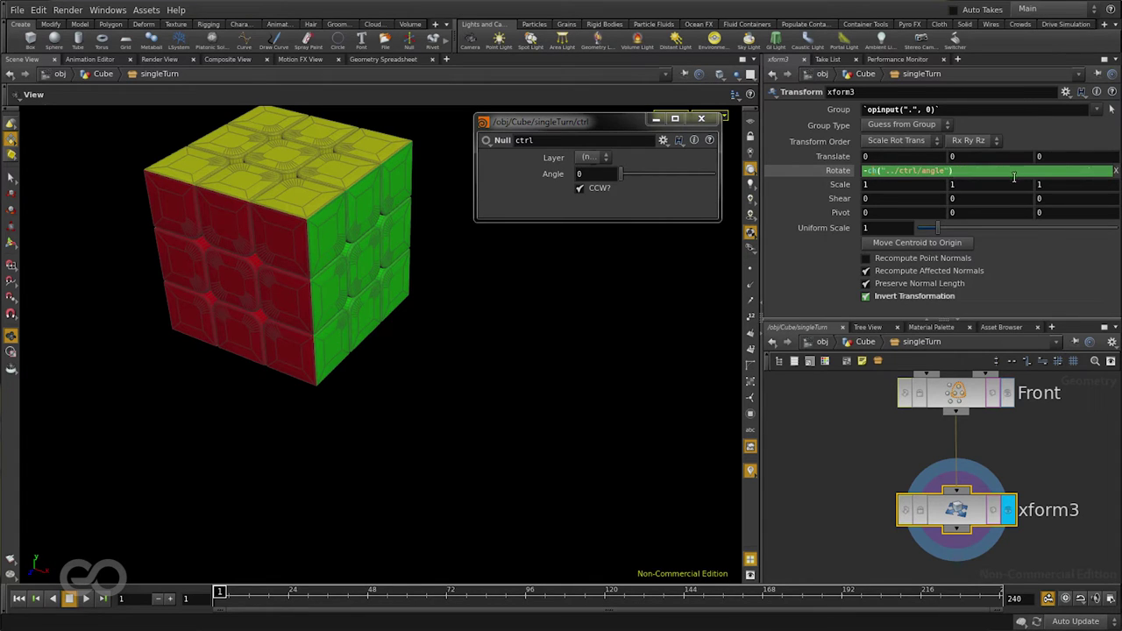
key("Return")
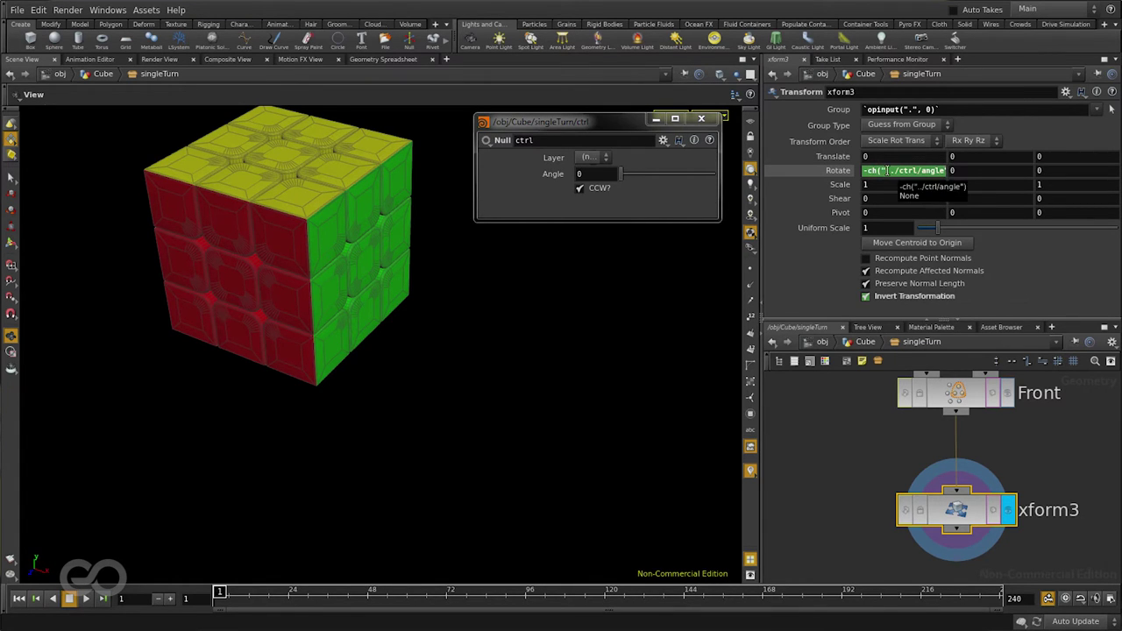
left_click(1059, 172)
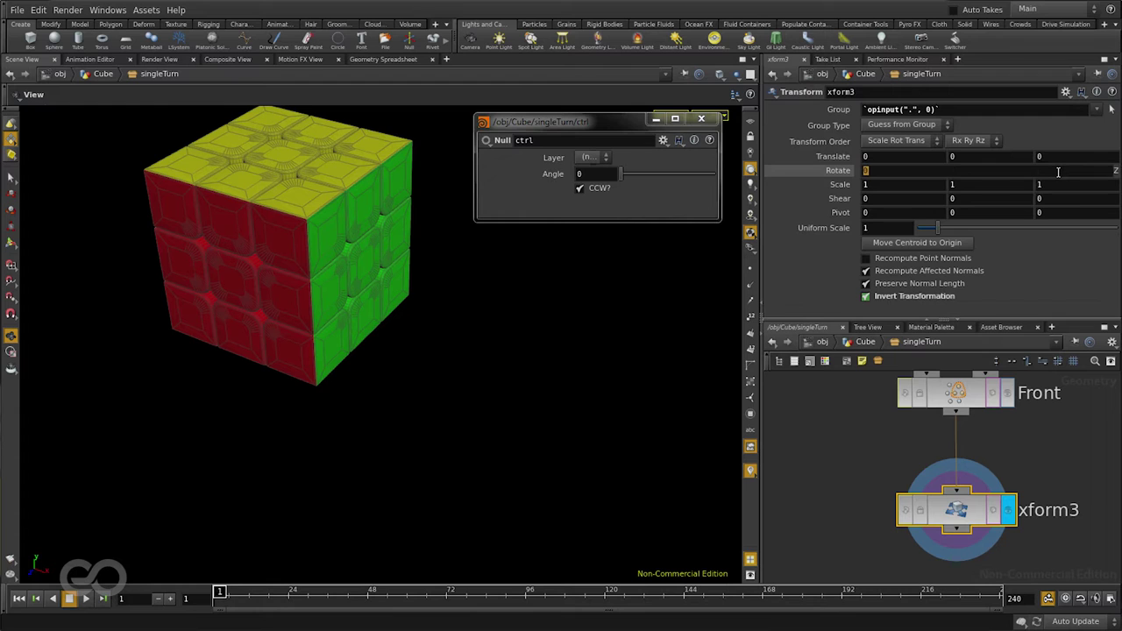
key("ctrl+v")
key("Return")
Test the Front layer's turn with the Angle control, disable CCW and save the scene.
left_click_drag(620, 172, 582, 172)
left_click(578, 189)
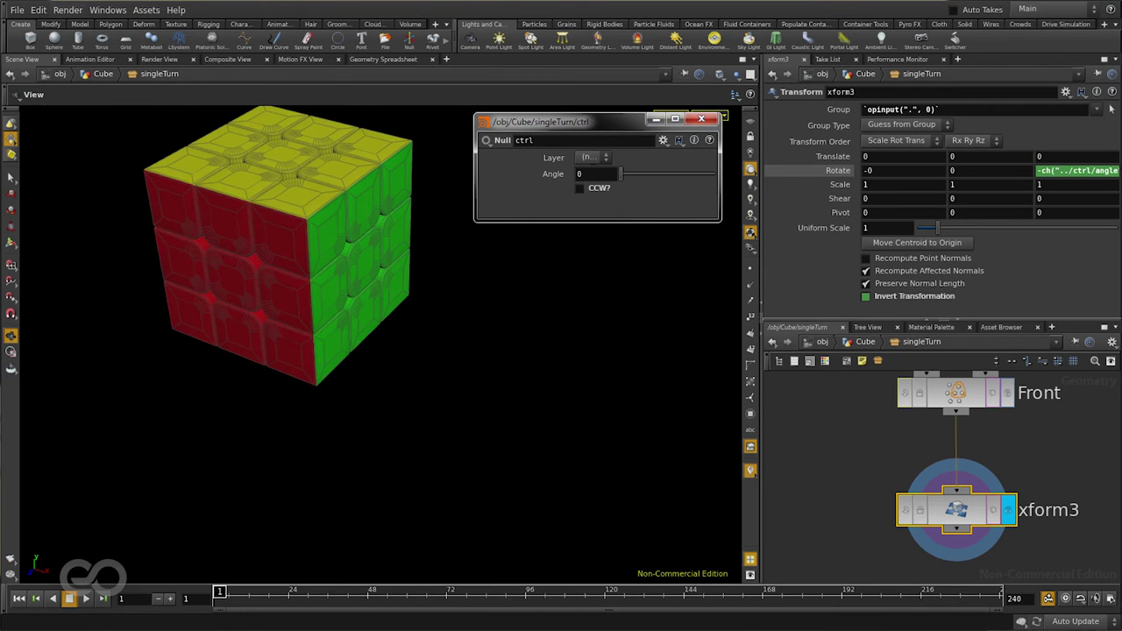
key("ctrl+s")
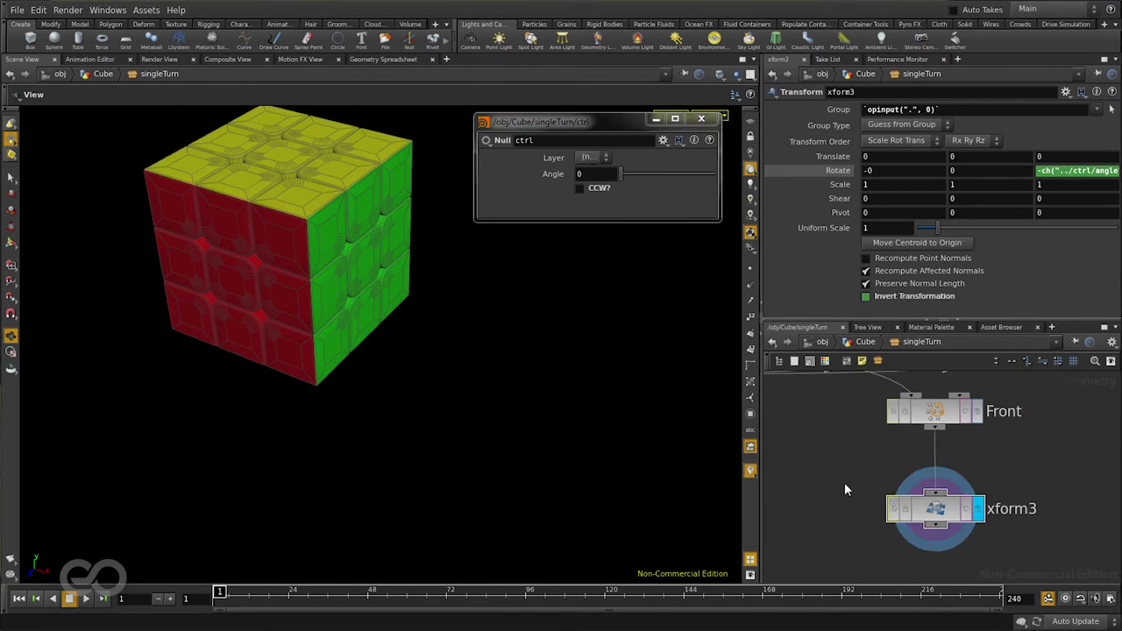
Duplicate xform1, connect the copy to the Bottom group node, display its output and align it beneath that node.
scroll(845, 483, "down", 5)
scroll(924, 493, "up", 2)
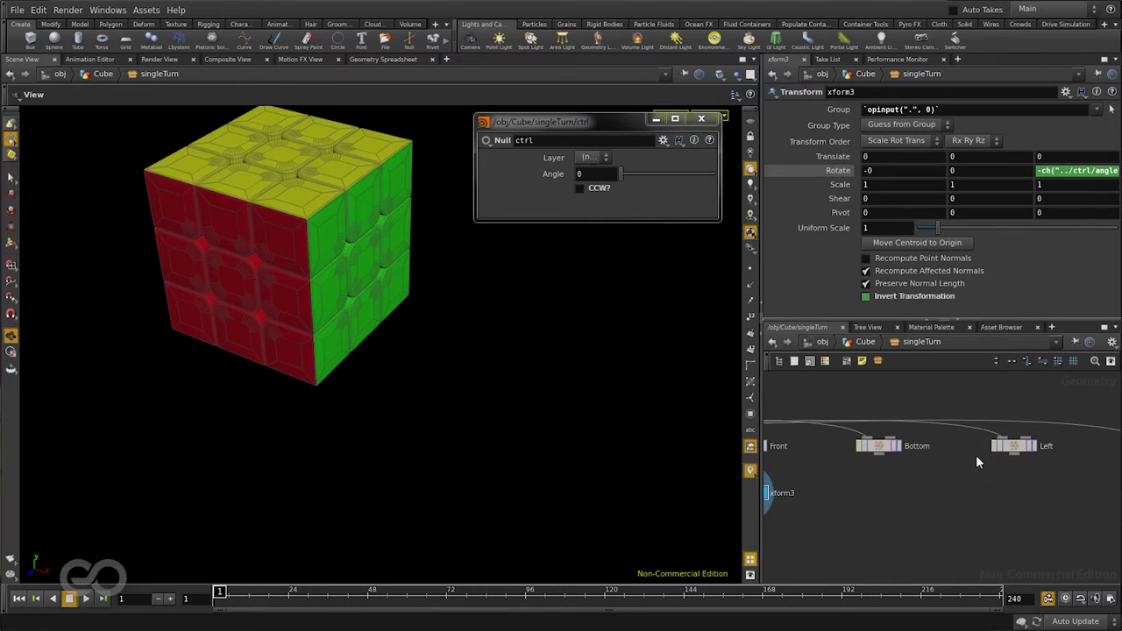
scroll(923, 473, "up", 4)
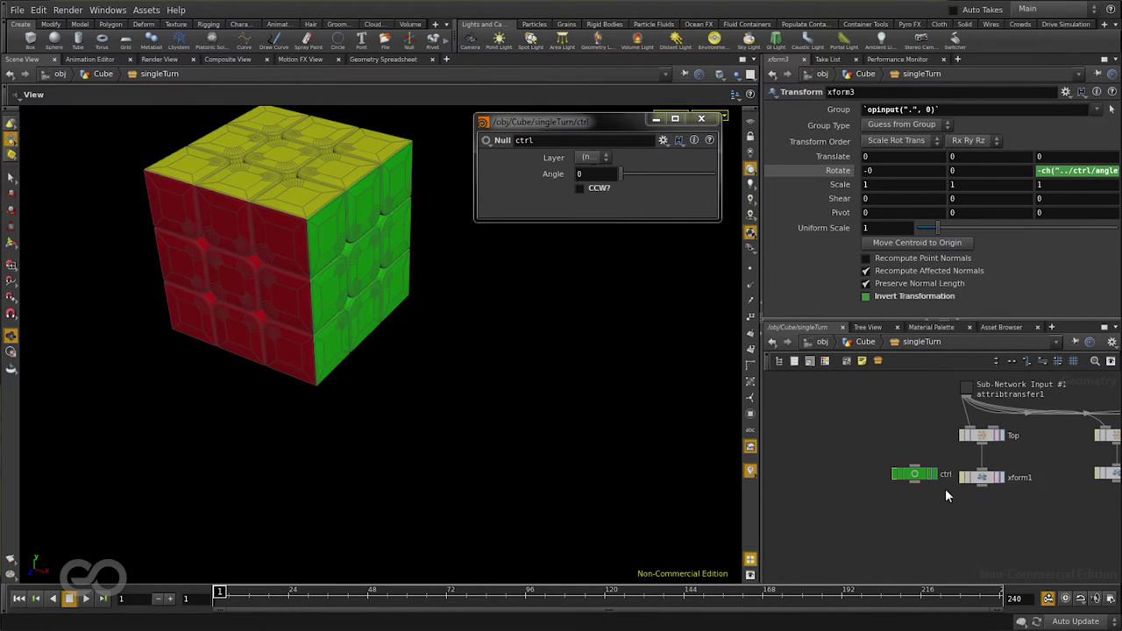
left_click(982, 481)
key("ctrl+c")
key("1")
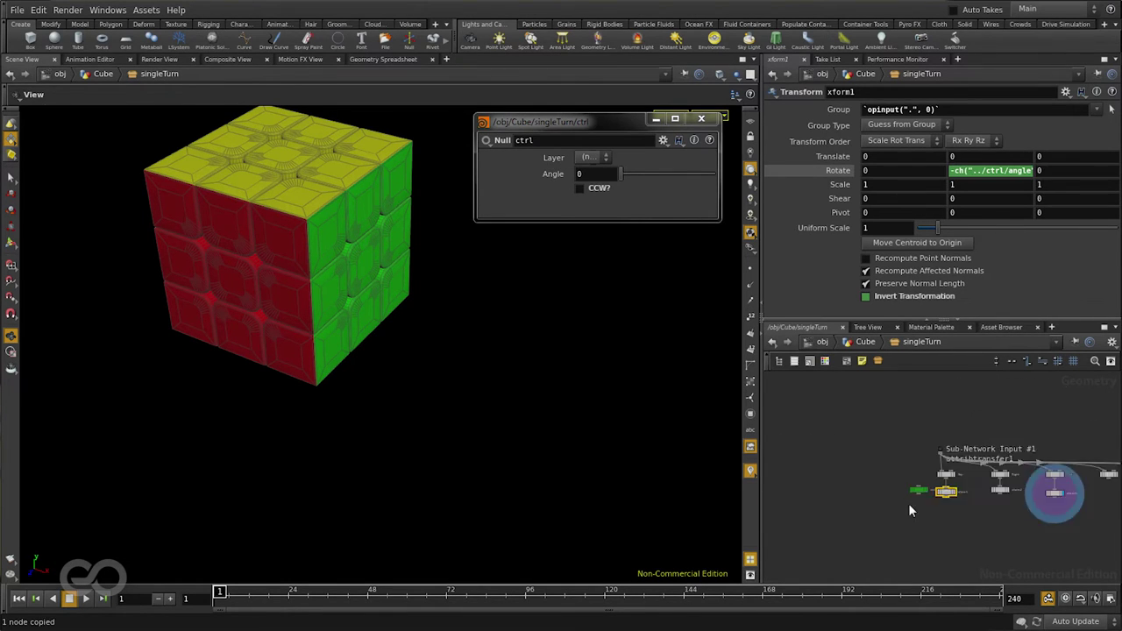
key("ctrl+v")
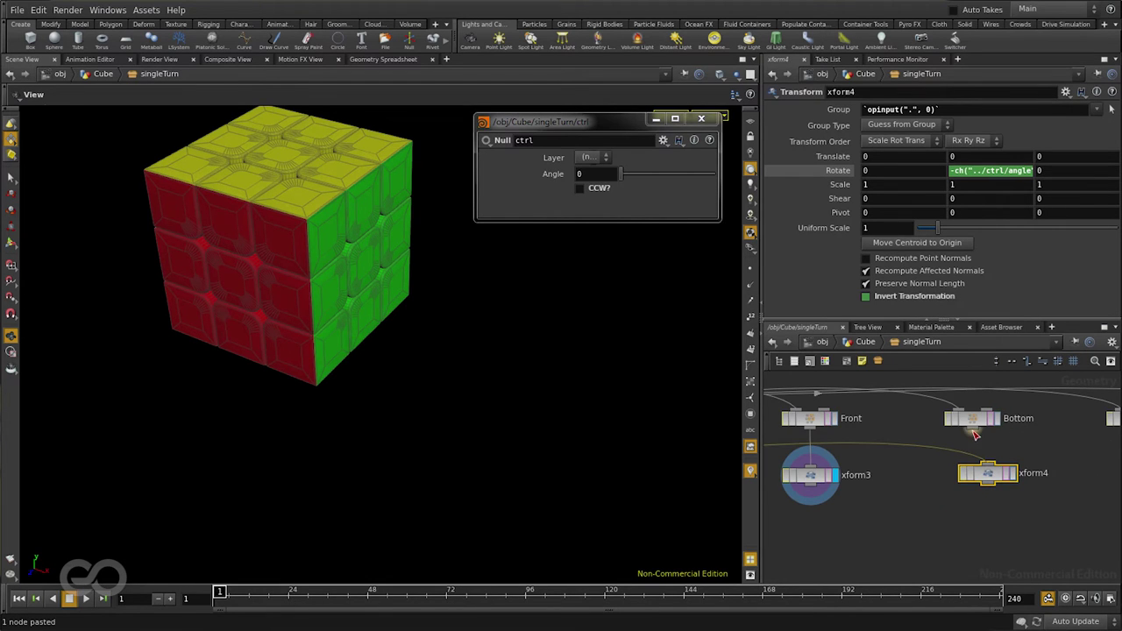
left_click(1011, 476)
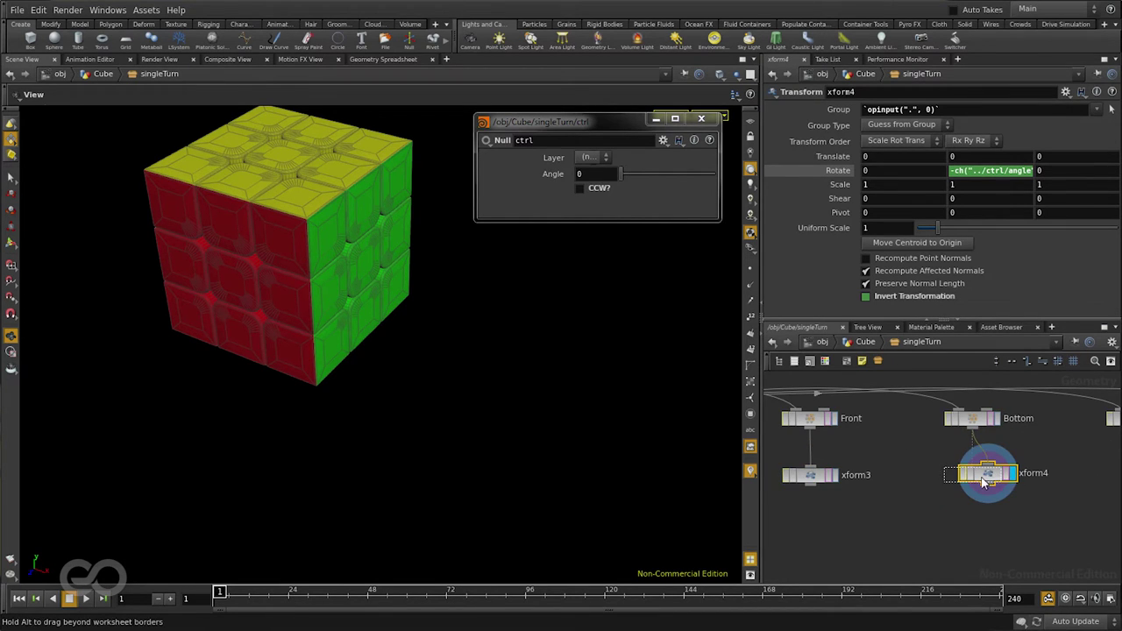
left_click_drag(999, 476, 983, 478)
Test the Bottom layer's turn with the Angle control in both directions while viewing the cube from below.
mouse_move(621, 177)
left_mouse_down()
mouse_move(673, 175)
mouse_move(622, 175)
left_mouse_up()
left_click_drag(324, 368, 341, 348)
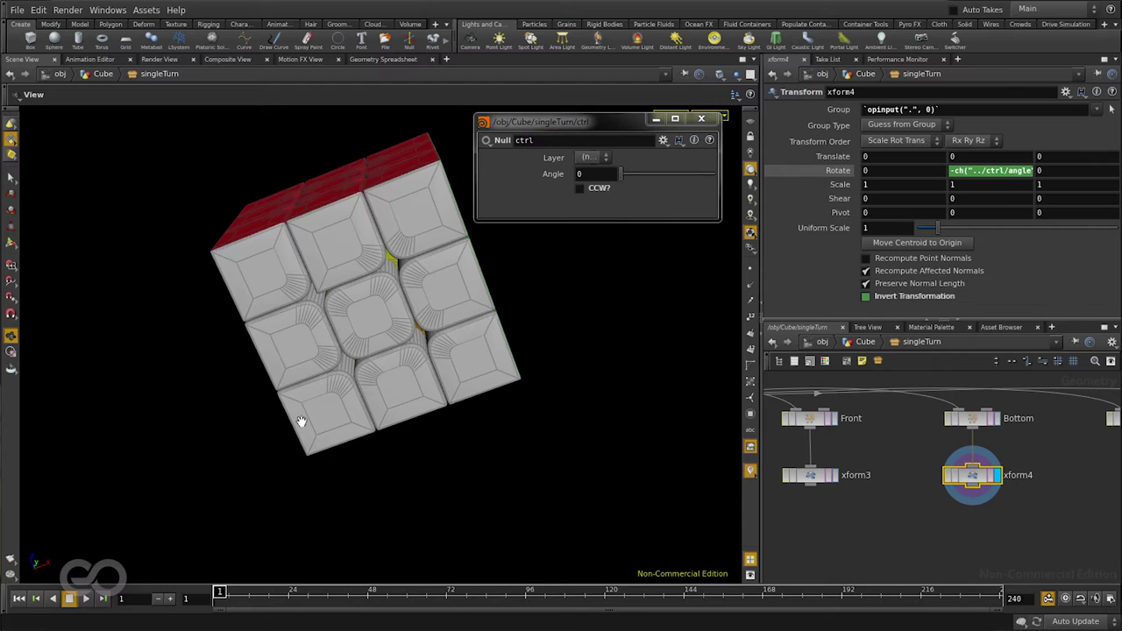
left_click_drag(635, 179, 596, 194)
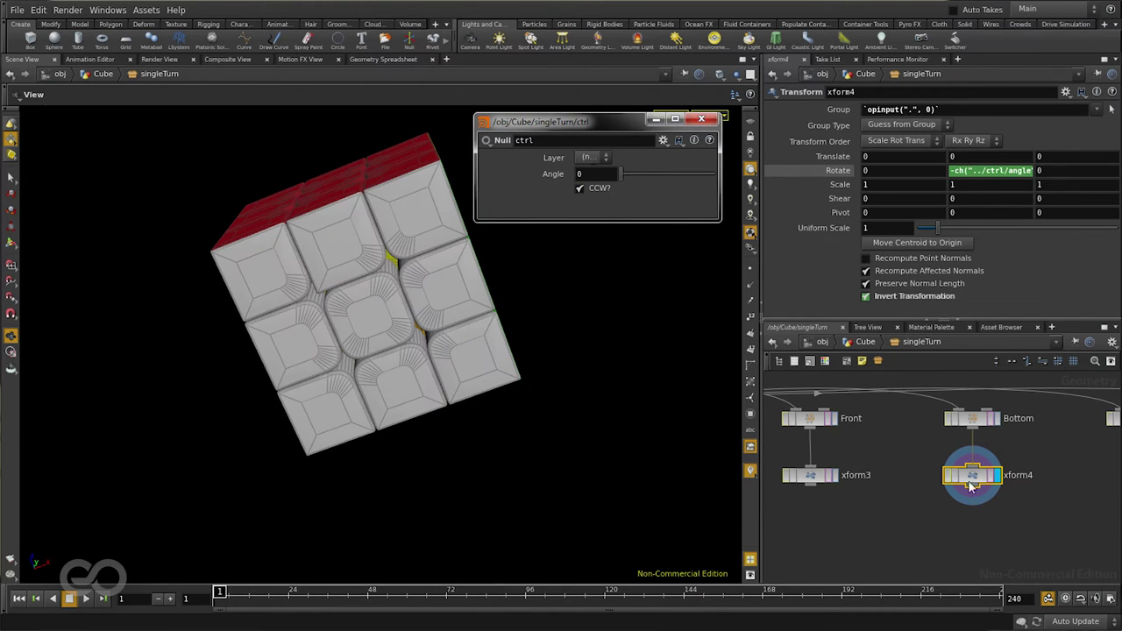
key("h")
left_click_drag(1087, 531, 888, 457)
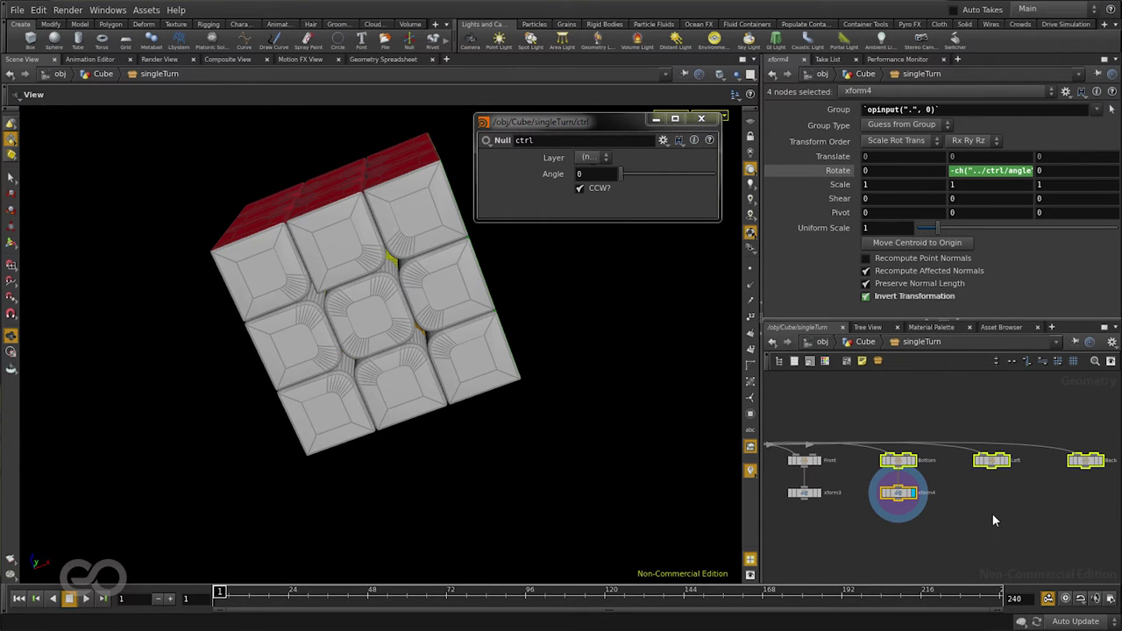
left_click(1003, 425)
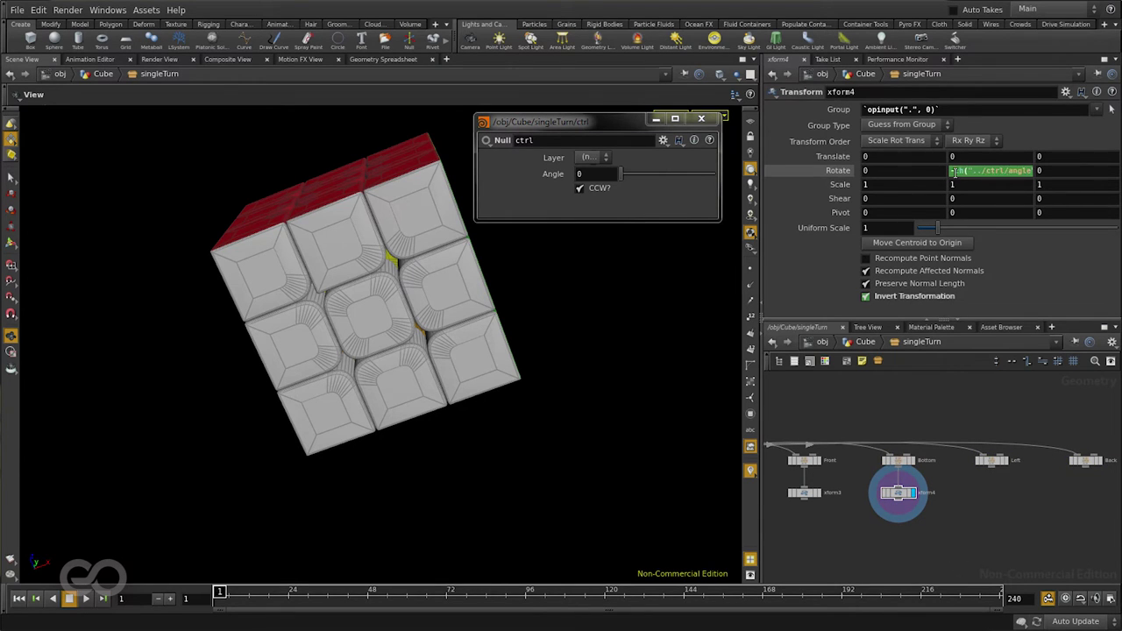
Change xform4's Y rotation expression to ch("../ctrl/angle") and test the Bottom layer's turn in both CCW states.
left_click(954, 171)
key("Return")
mouse_move(623, 172)
left_mouse_down()
mouse_move(671, 177)
mouse_move(605, 180)
left_mouse_up()
left_click(580, 188)
left_click(583, 189)
Duplicate xform2 and xform3 and connect the copies to the Left and Back group nodes respectively.
scroll(961, 482, "down", 3)
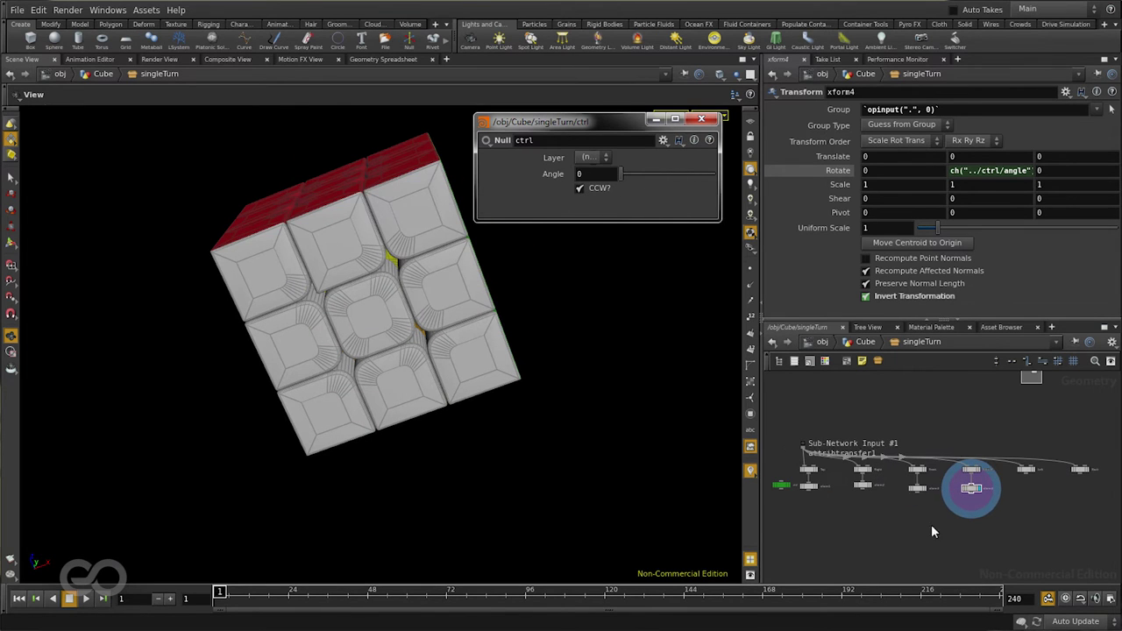
left_click_drag(931, 524, 839, 483)
key("ctrl+c")
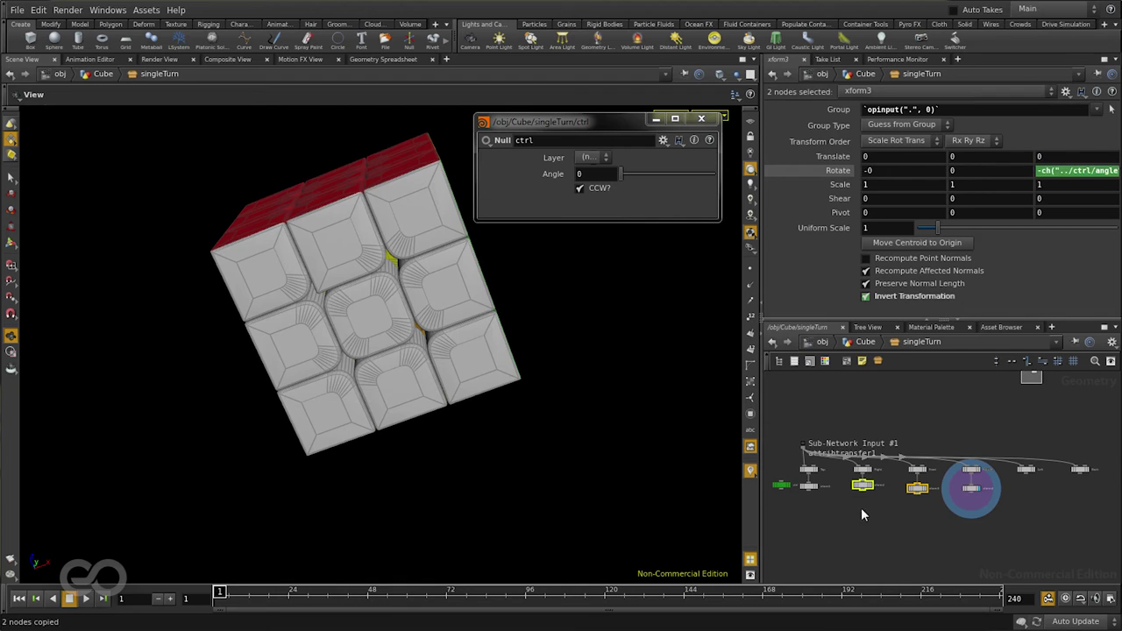
scroll(935, 490, "up", 2)
key("ctrl+v")
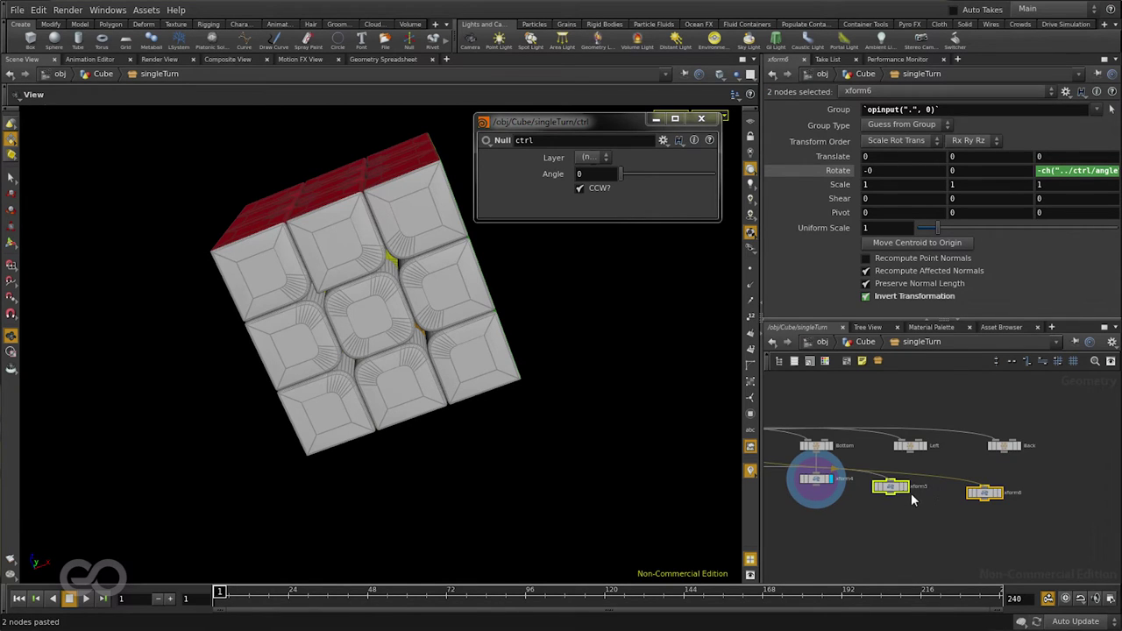
left_click(912, 494)
scroll(910, 495, "up", 4)
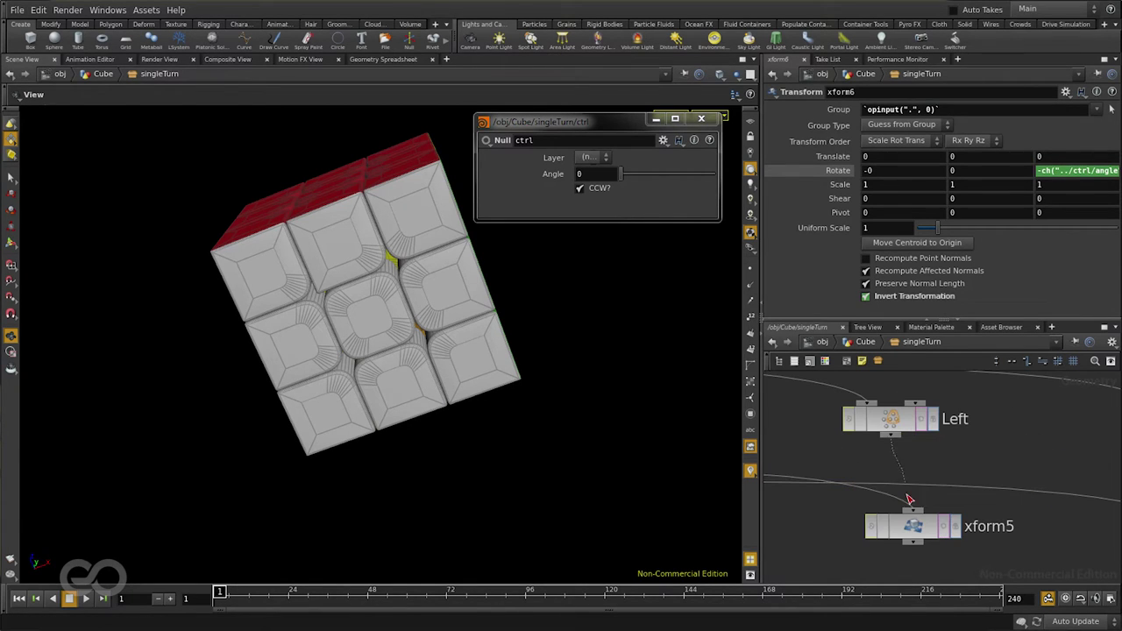
scroll(909, 499, "down", 5)
Remove the leading minus from xform5's X and xform6's Z rotation expressions, leaving ch("../ctrl/angle").
left_click(890, 511)
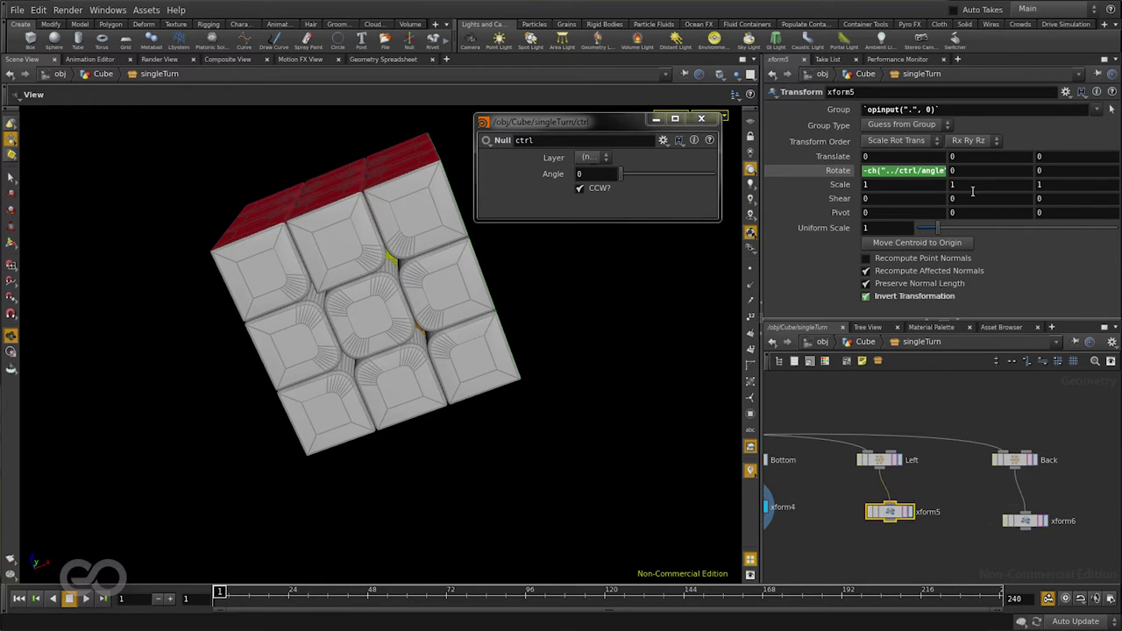
left_click(903, 171)
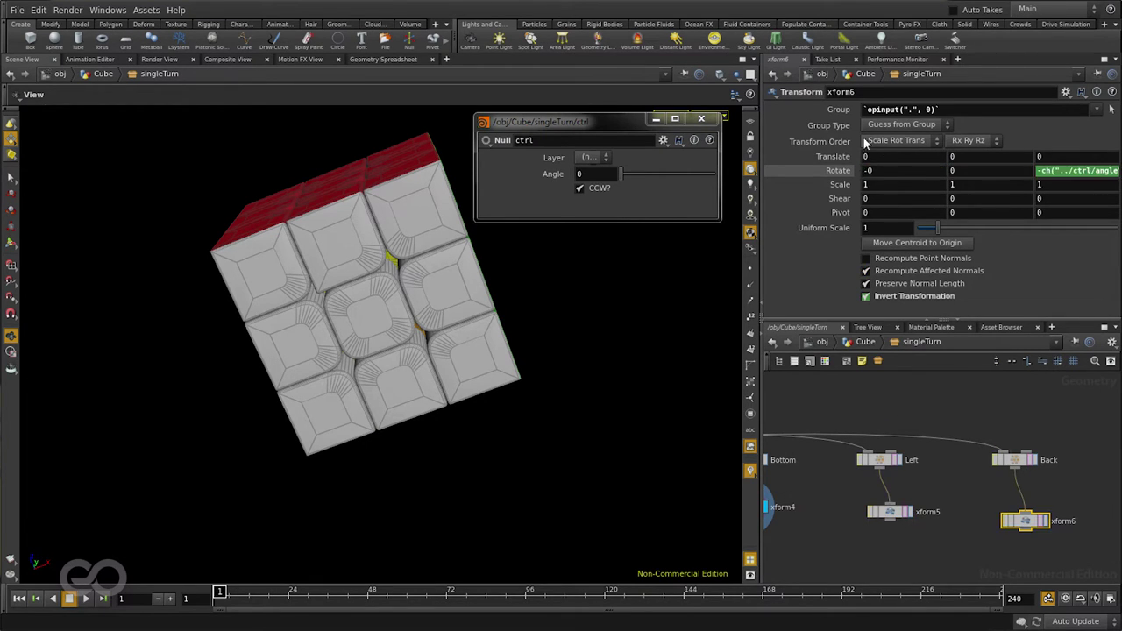
left_click(1042, 172)
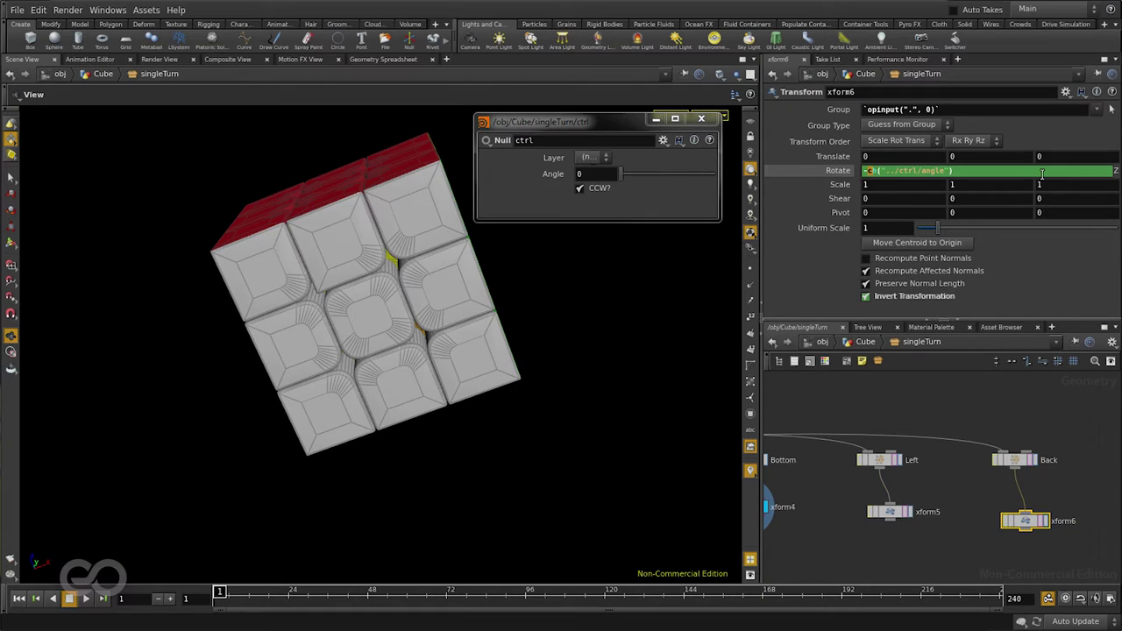
scroll(849, 415, "down", 5)
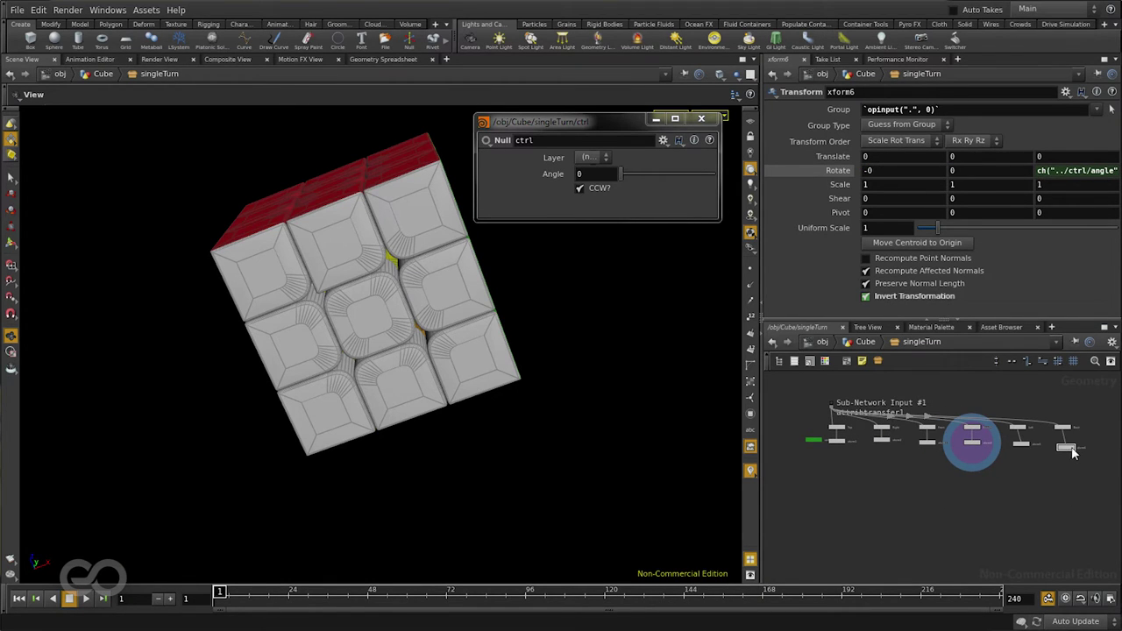
Display xform6's output, test the Back layer's turn with the Angle control and restore the home view of the cube.
scroll(1078, 425, "up", 5)
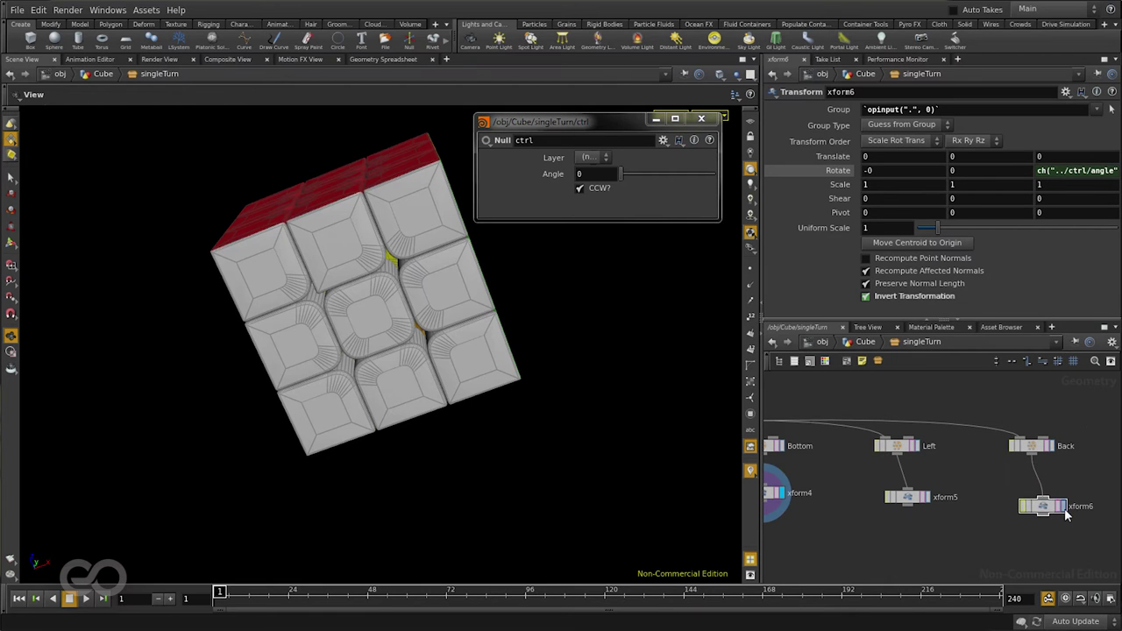
left_click_drag(633, 178, 571, 184)
left_click_drag(330, 181, 377, 333)
key("h")
Check which entries the ctrl node's Layer menu offers, and look over the whole singleTurn network.
left_click(590, 157)
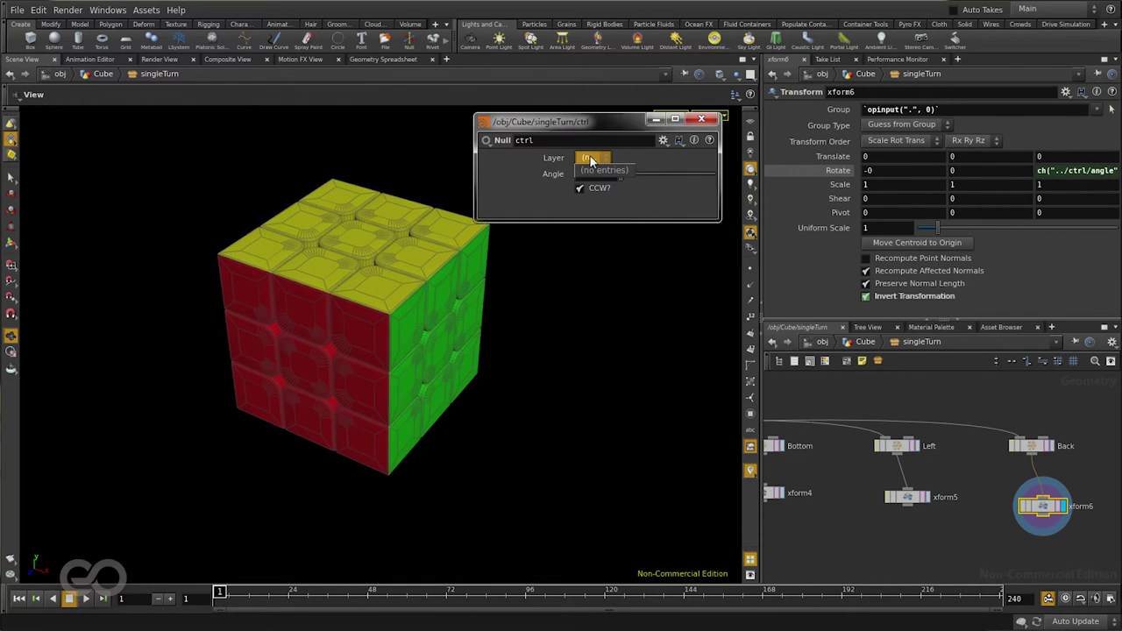
left_click(673, 206)
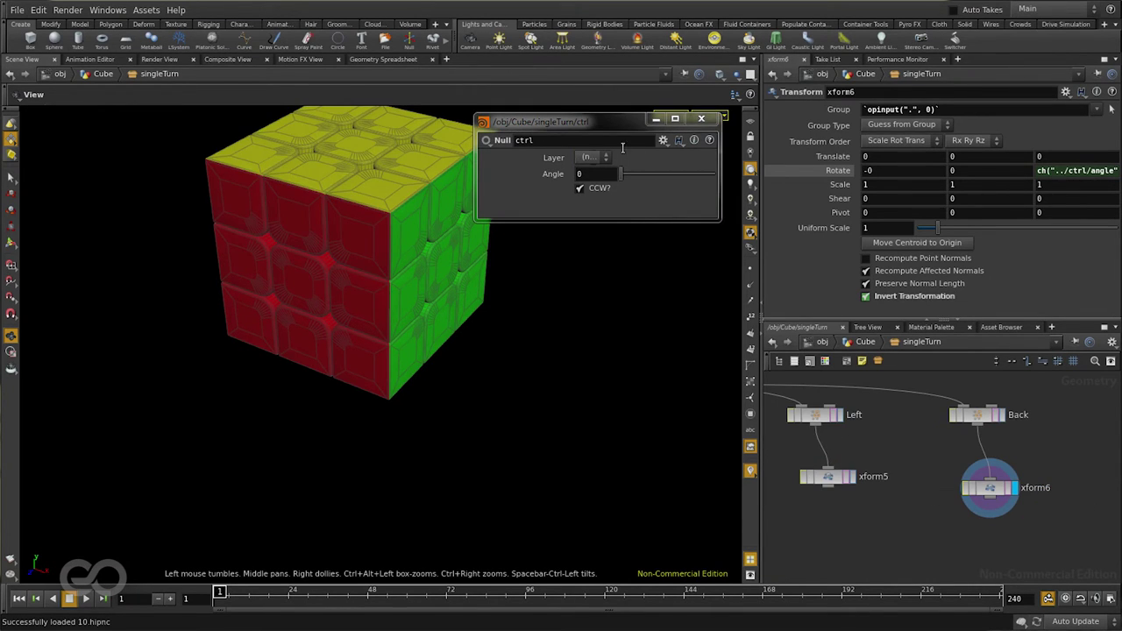
left_click(590, 157)
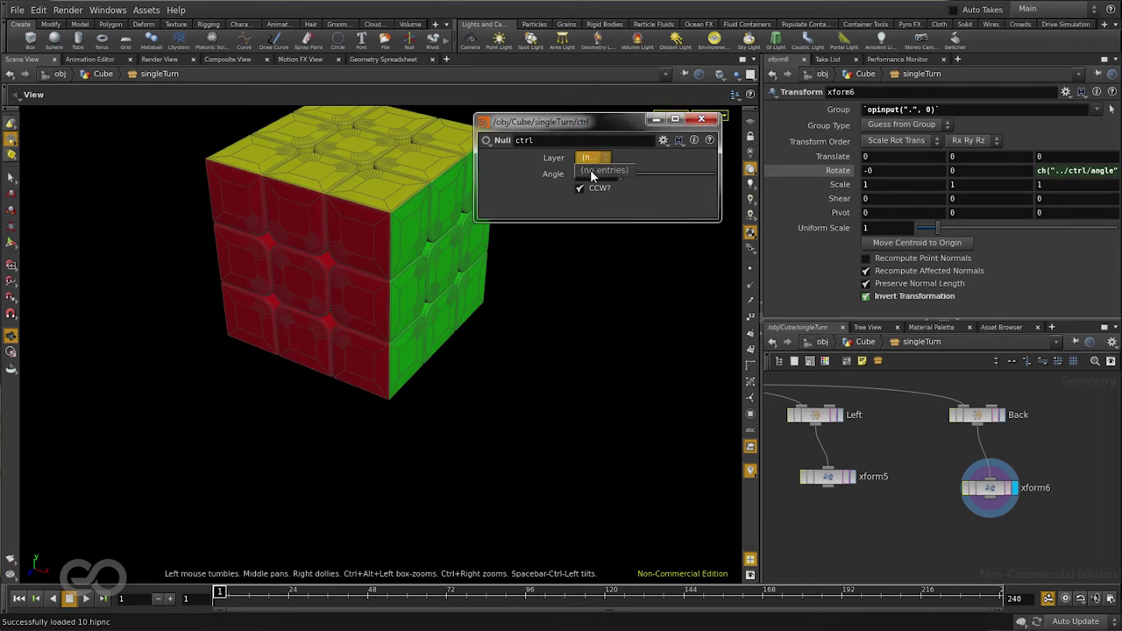
left_click(632, 206)
key("h")
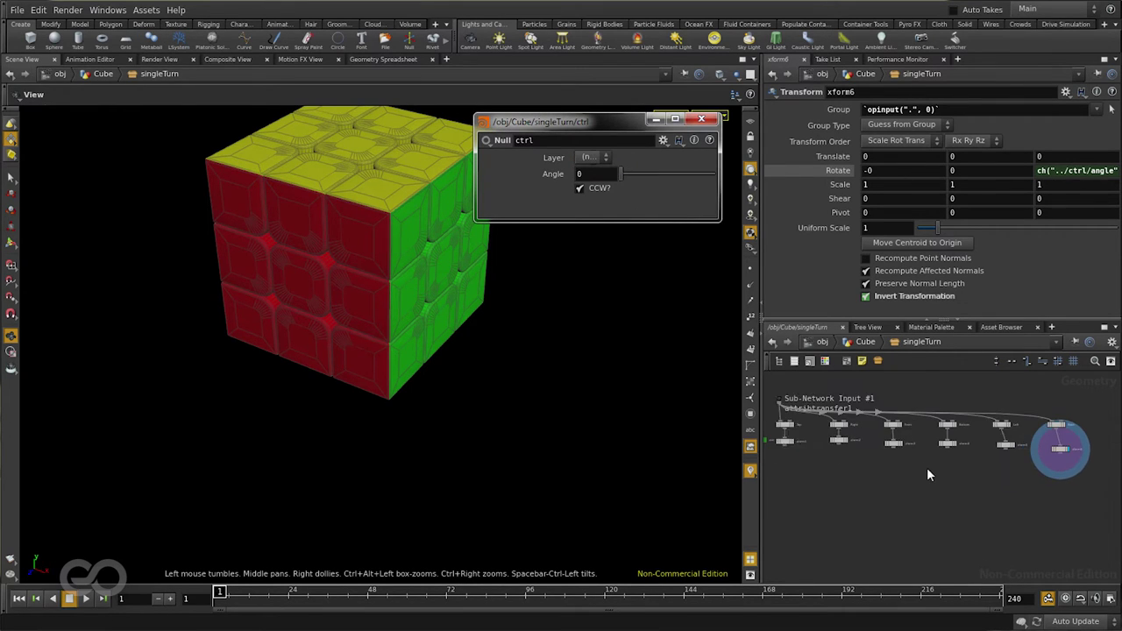
Maximize the network editor and add a Switch node centred beneath the row of Transform nodes.
key("ctrl+b")
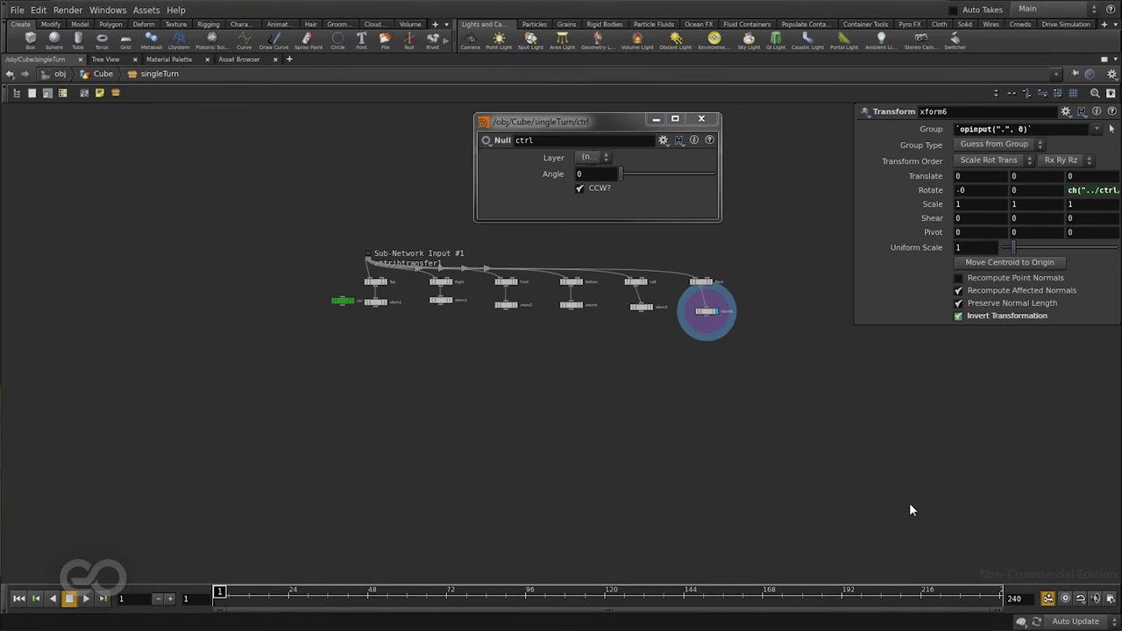
scroll(656, 250, "up", 5)
scroll(656, 250, "down", 3)
scroll(572, 268, "up", 2)
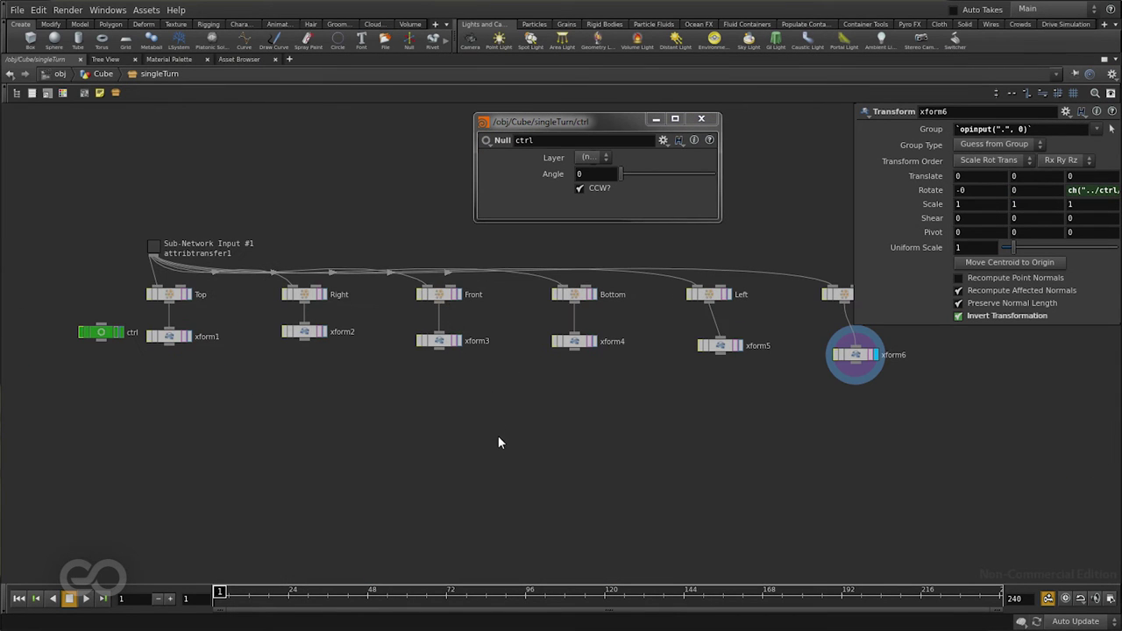
key("Tab")
type("sw")
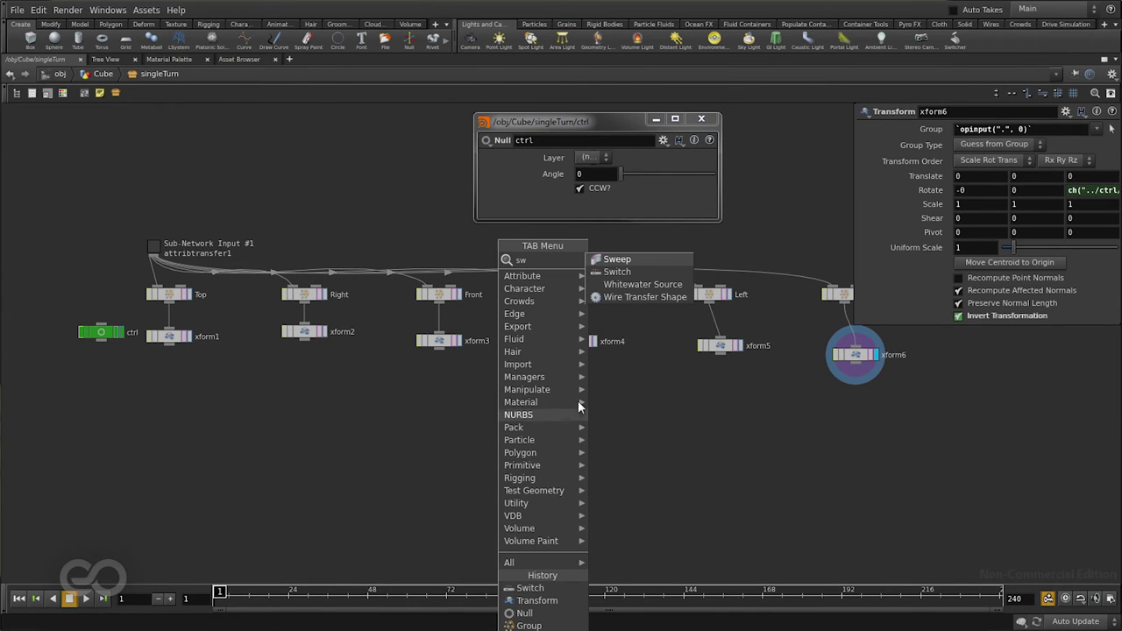
left_click(609, 271)
left_click(491, 489)
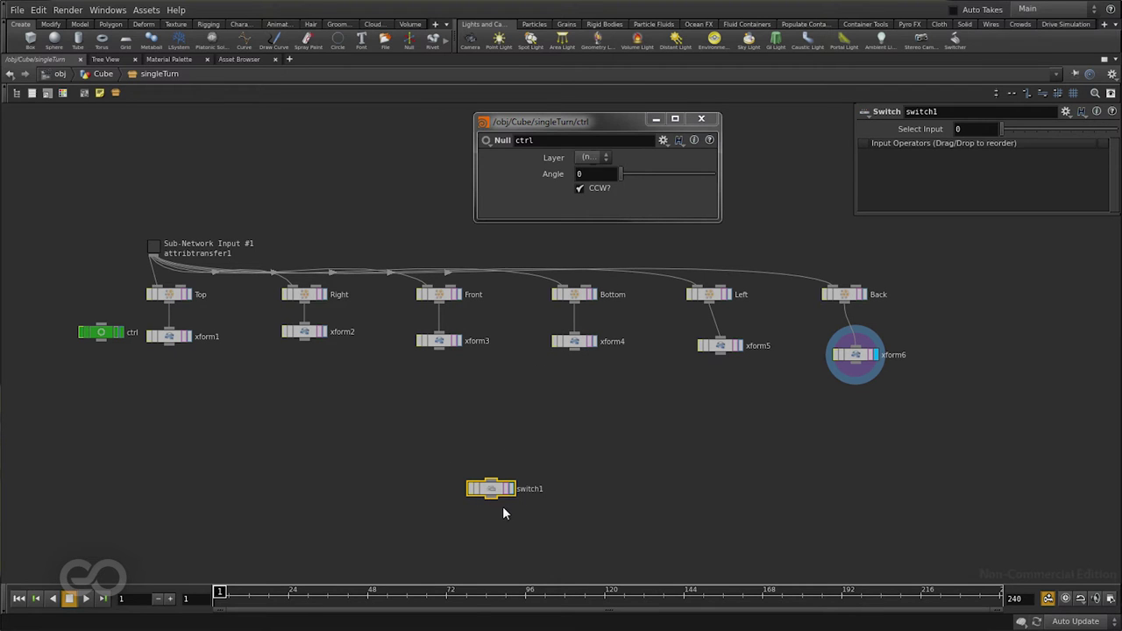
left_click_drag(489, 493, 491, 513)
Connect xform1 through xform6 to switch1 in order, display switch1's output and tidy the network layout with ctrl set aside.
left_click_drag(148, 391, 956, 332)
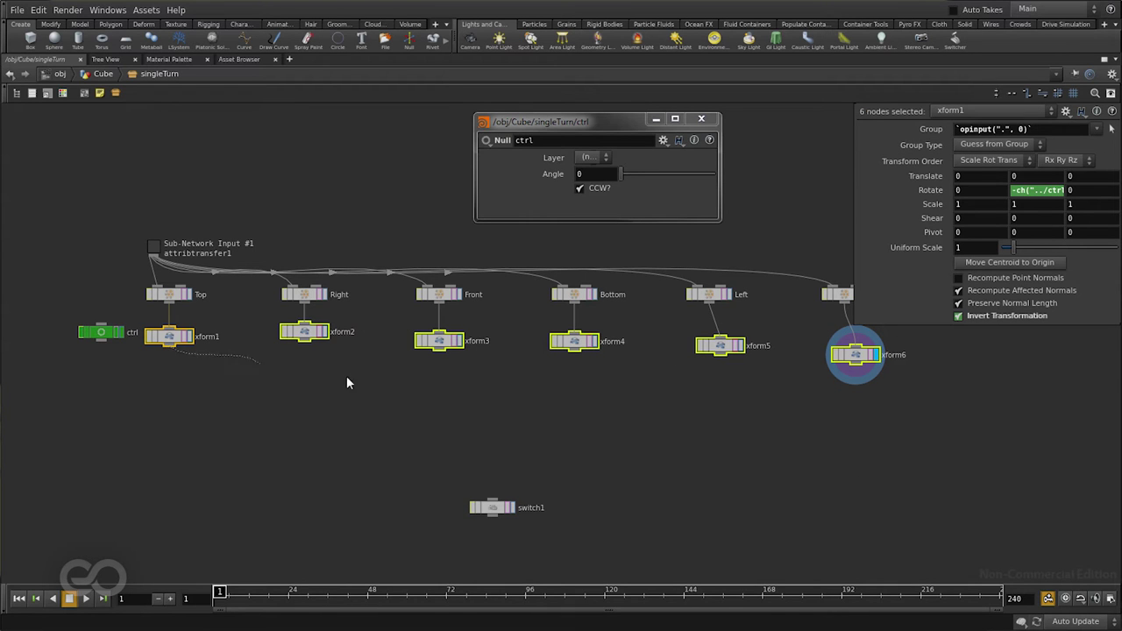
left_click_drag(490, 486, 492, 501)
scroll(497, 526, "up", 5)
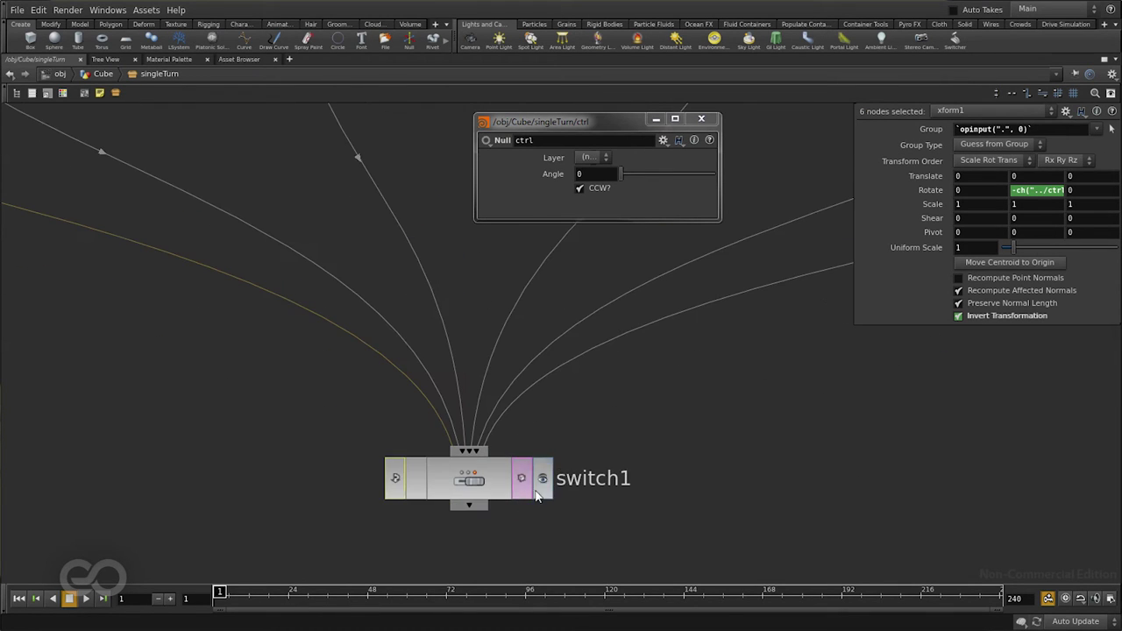
left_click(465, 485)
scroll(456, 491, "down", 5)
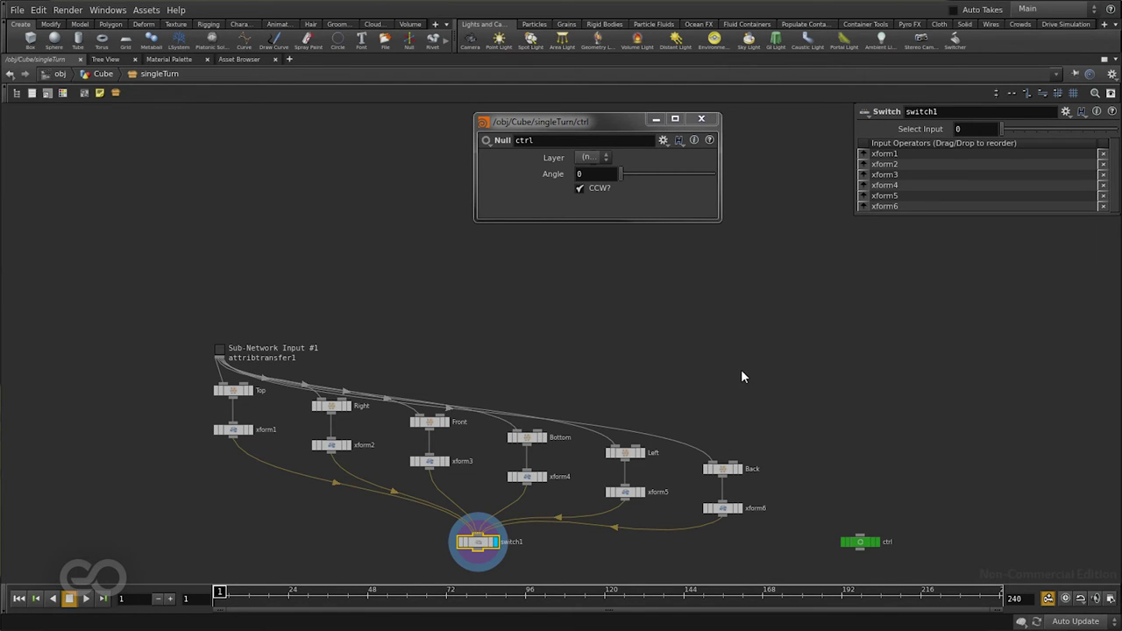
Restore the pane layout and test the Top layer's turn through switch1 with the ctrl node's Angle at 54.
key("ctrl+b")
scroll(910, 436, "up", 5)
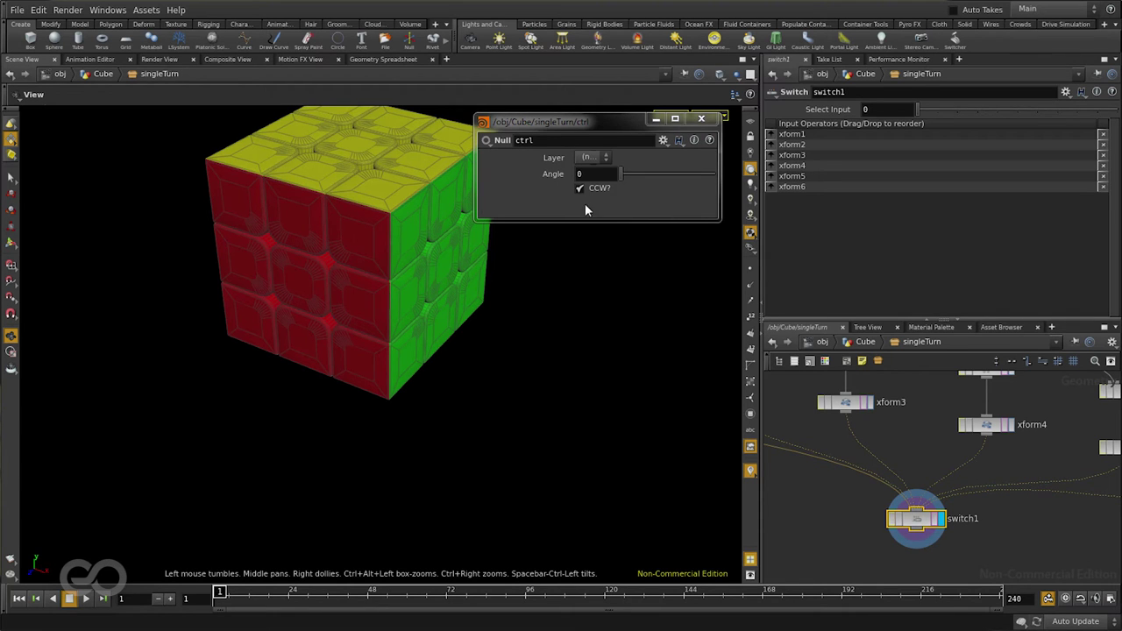
left_click_drag(618, 180, 650, 181)
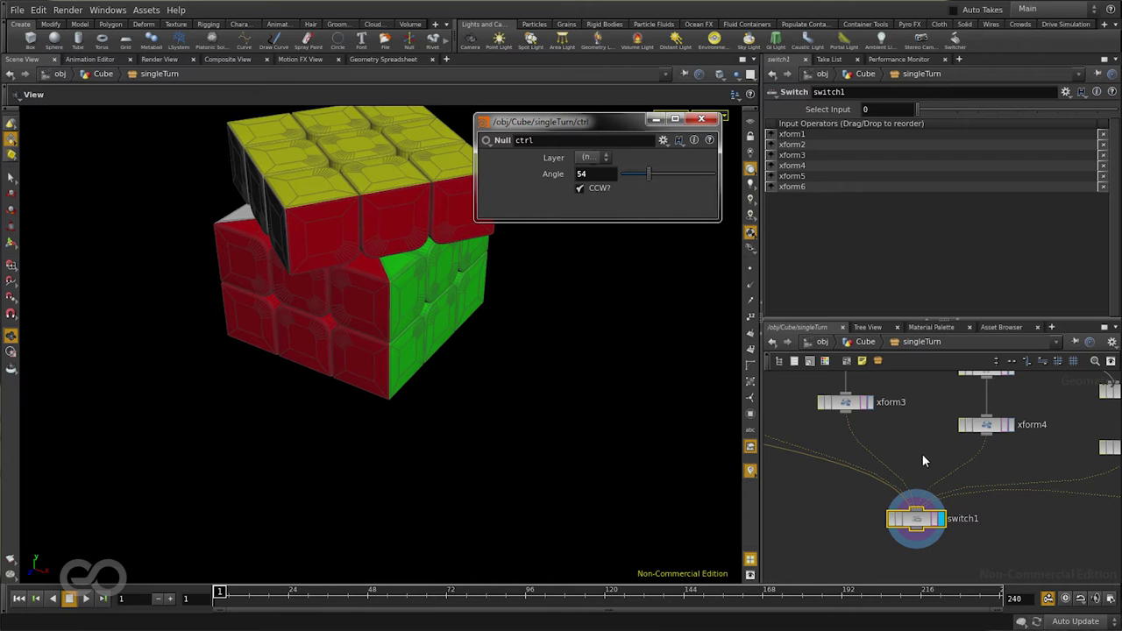
scroll(868, 502, "down", 5)
scroll(870, 475, "up", 8)
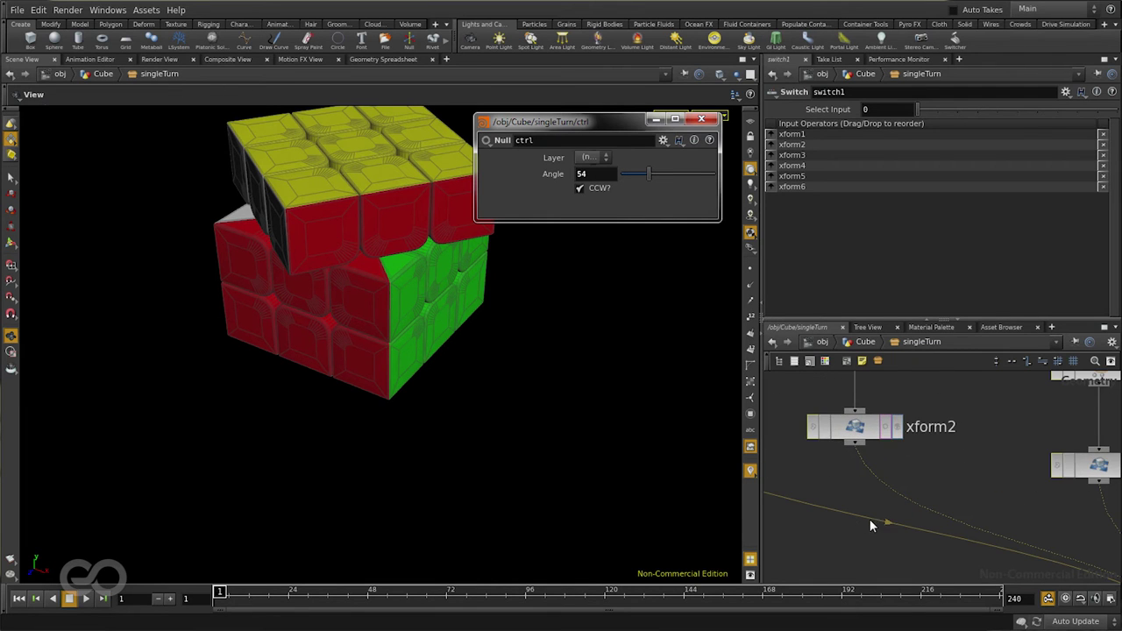
scroll(973, 543, "down", 5)
scroll(982, 548, "up", 5)
scroll(977, 545, "down", 5)
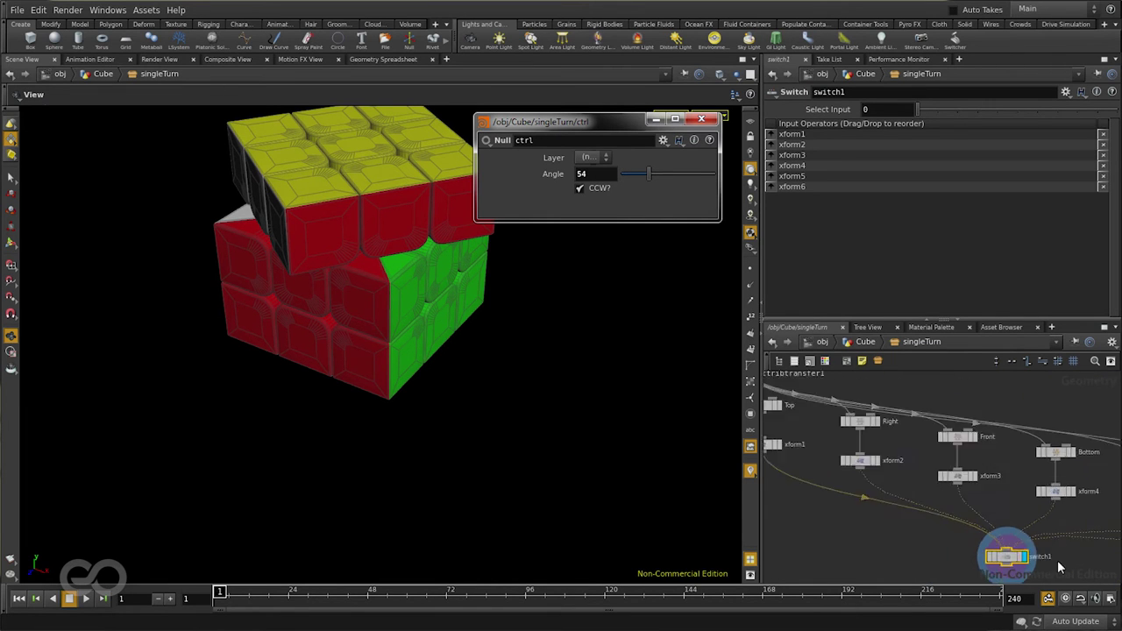
Move the ctrl parameter window clear of the cube and test switch1's Select Input at 1, 2 and 3.
left_click_drag(578, 127, 602, 408)
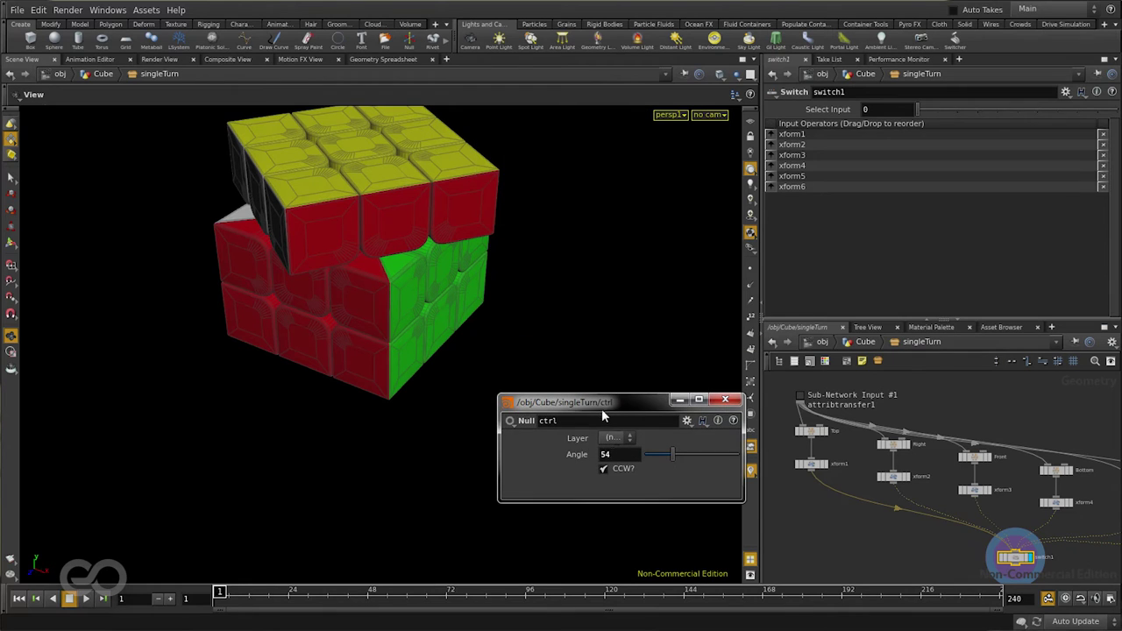
left_click(936, 107)
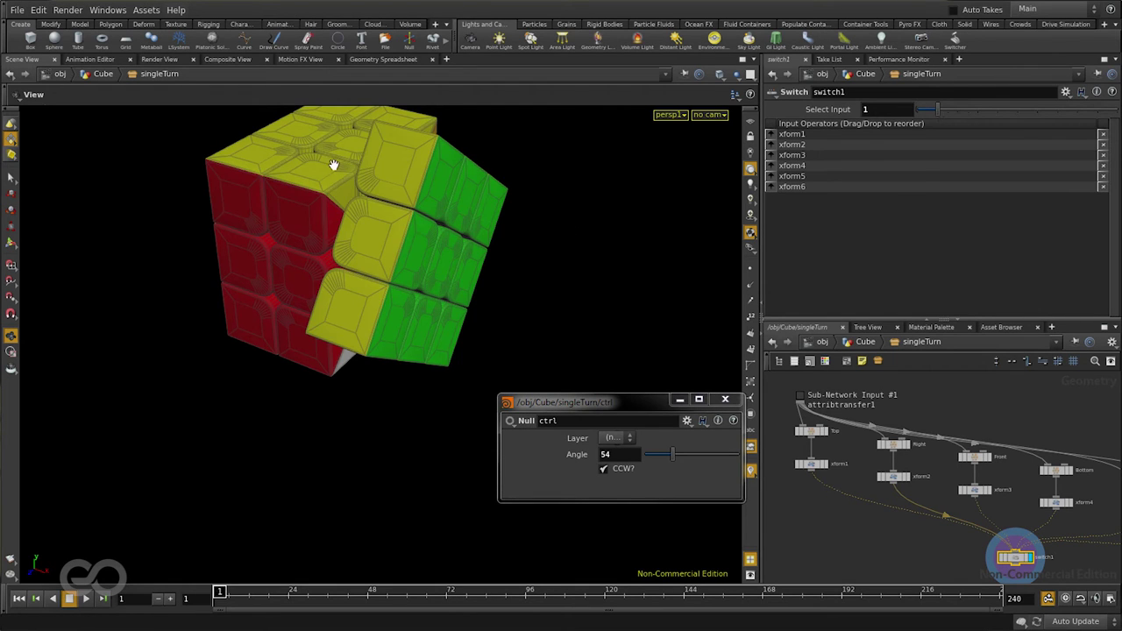
left_click(961, 111)
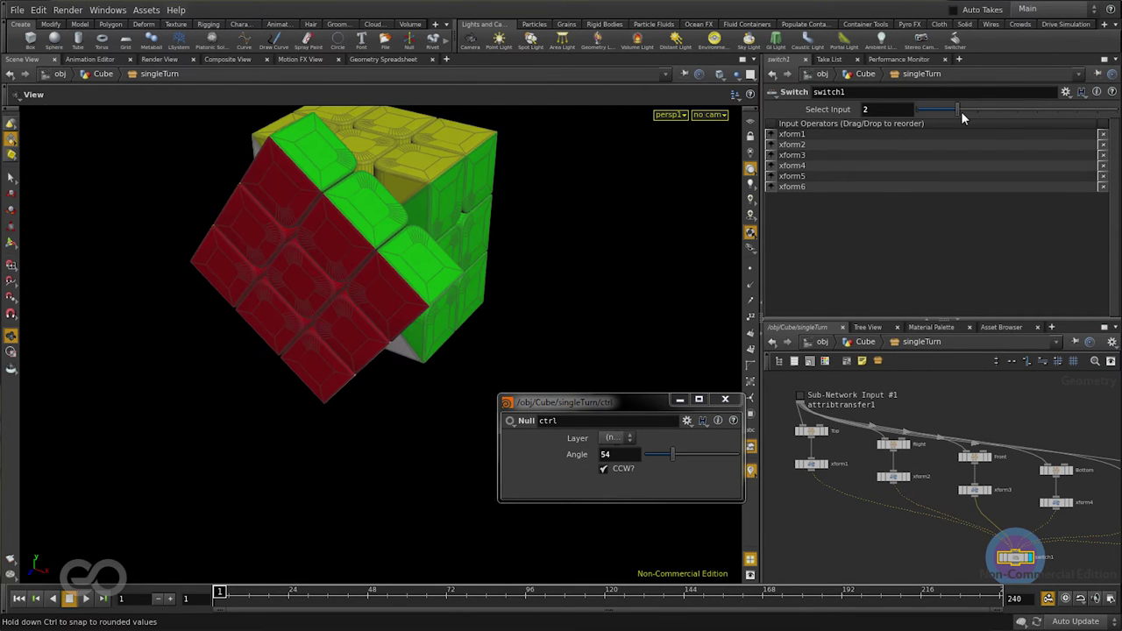
left_click(978, 109)
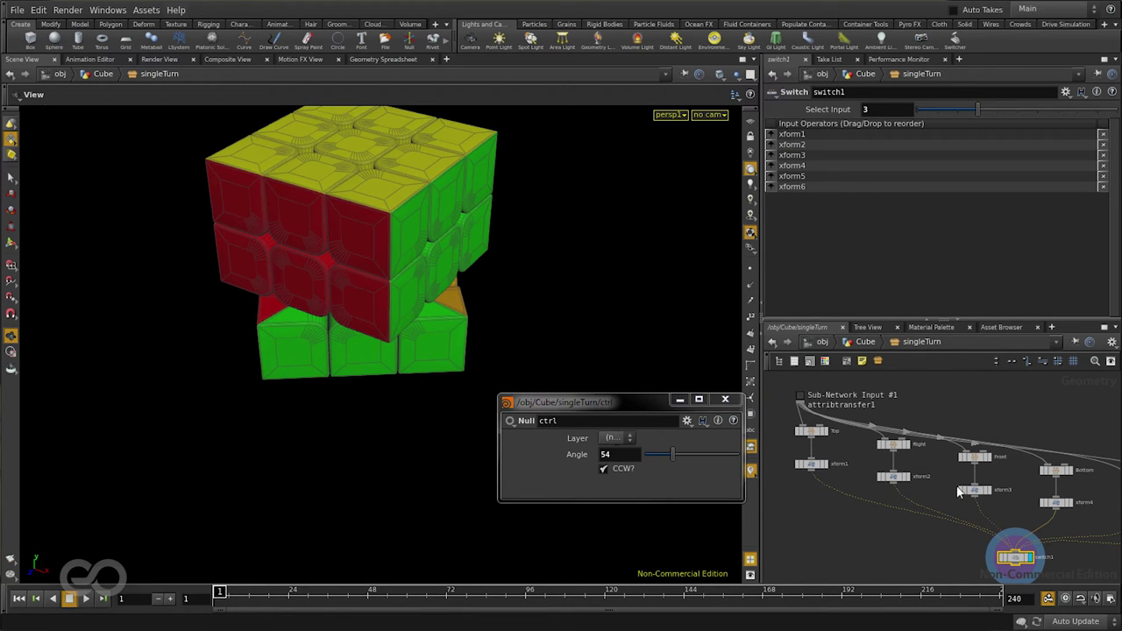
Open the ctrl node's parameter interface for editing and bring up the menu items of its Layer parameter.
scroll(923, 481, "up", 2)
scroll(922, 480, "down", 3)
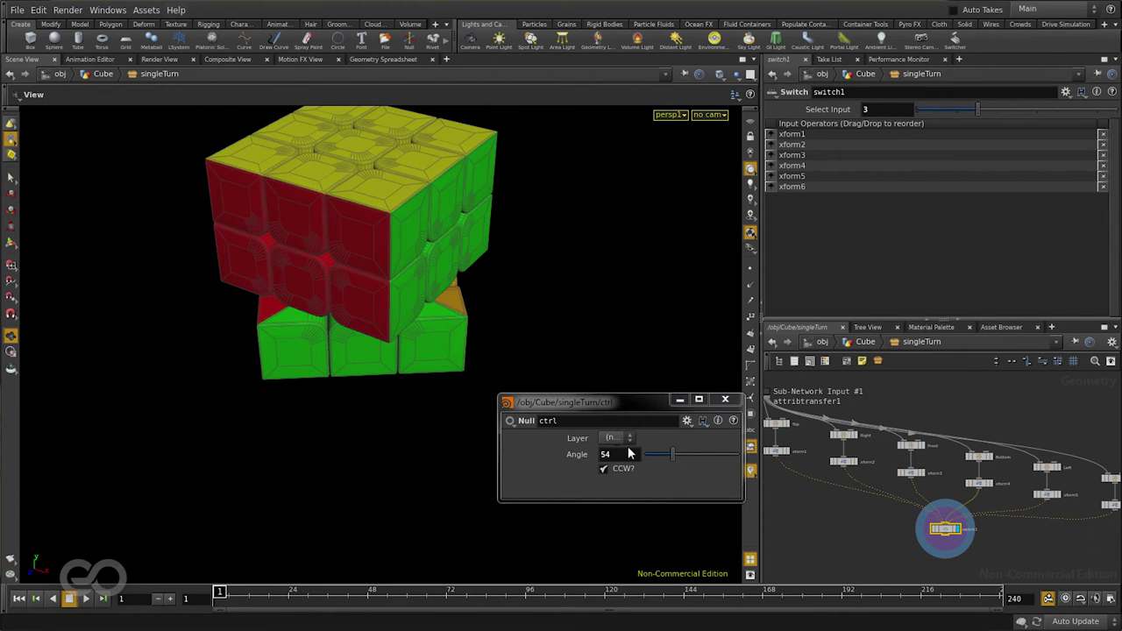
left_click(687, 421)
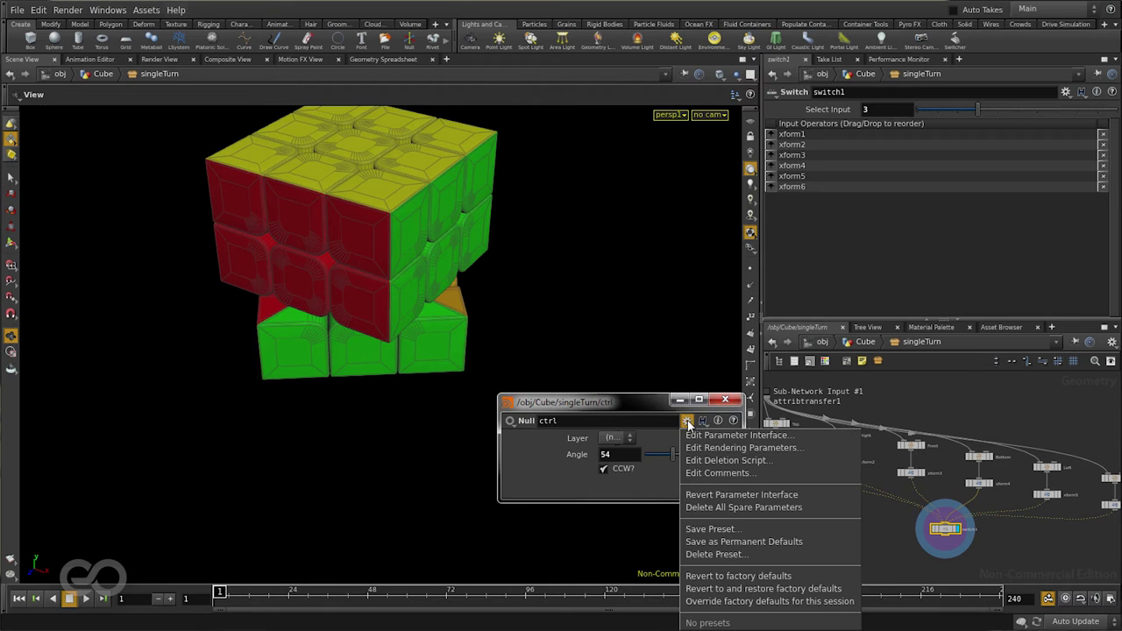
left_click(690, 435)
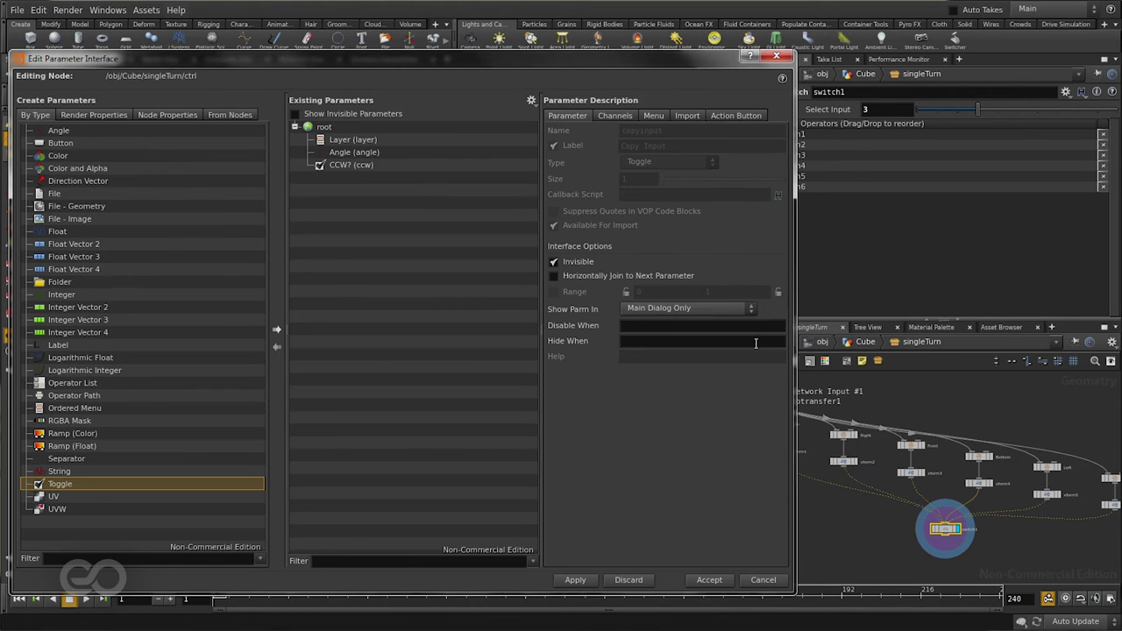
left_click_drag(511, 54, 290, 346)
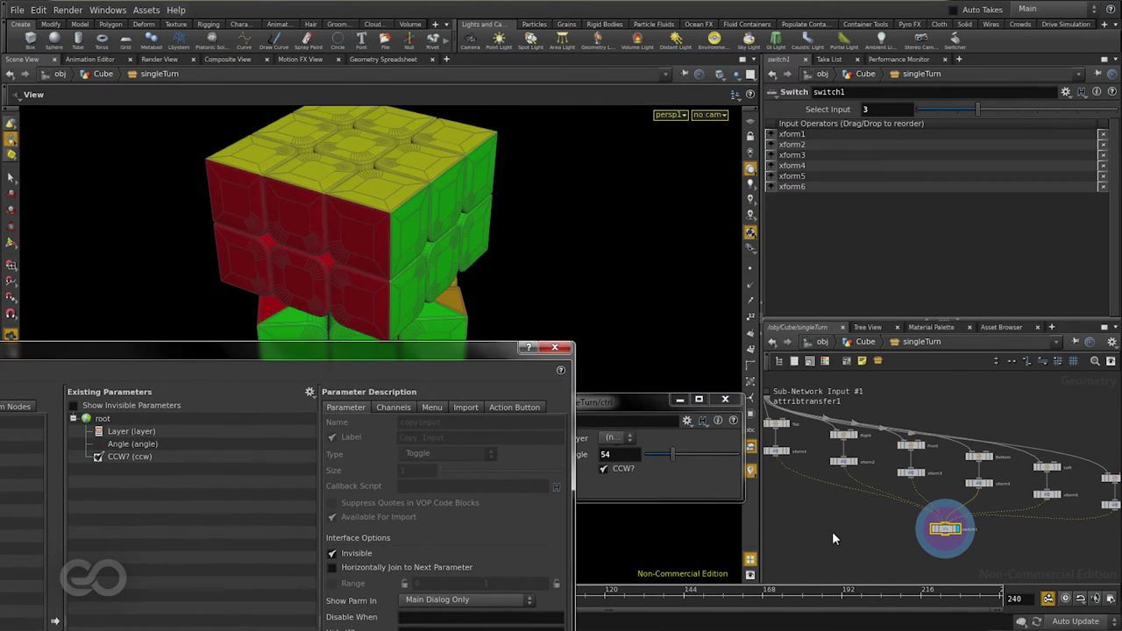
scroll(947, 533, "up", 4)
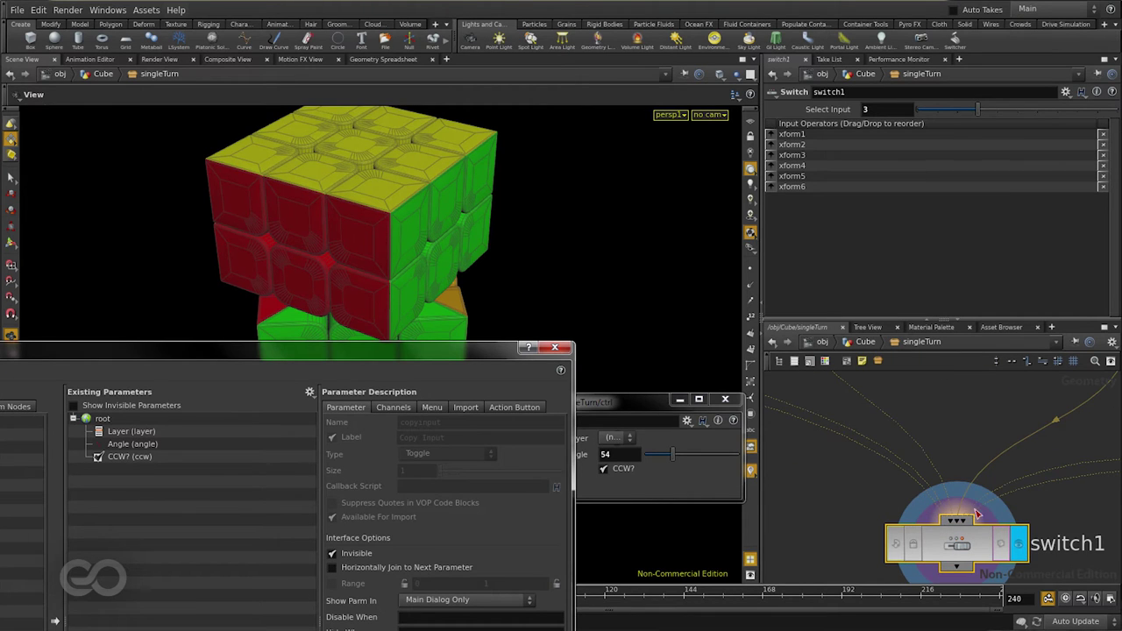
scroll(953, 525, "down", 4)
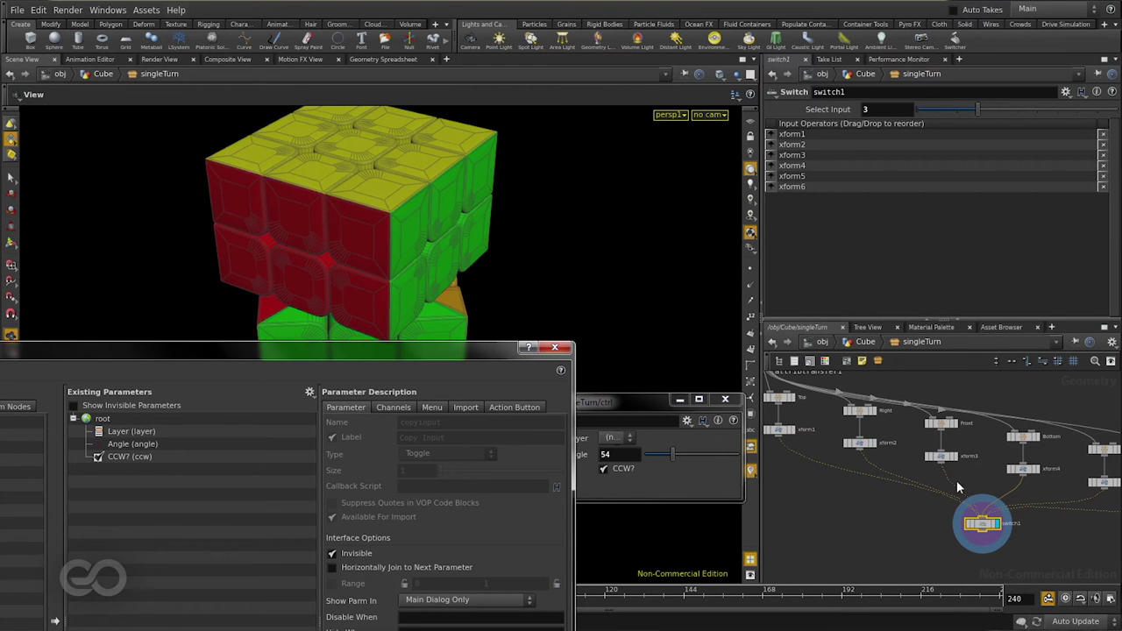
left_click_drag(418, 350, 632, 70)
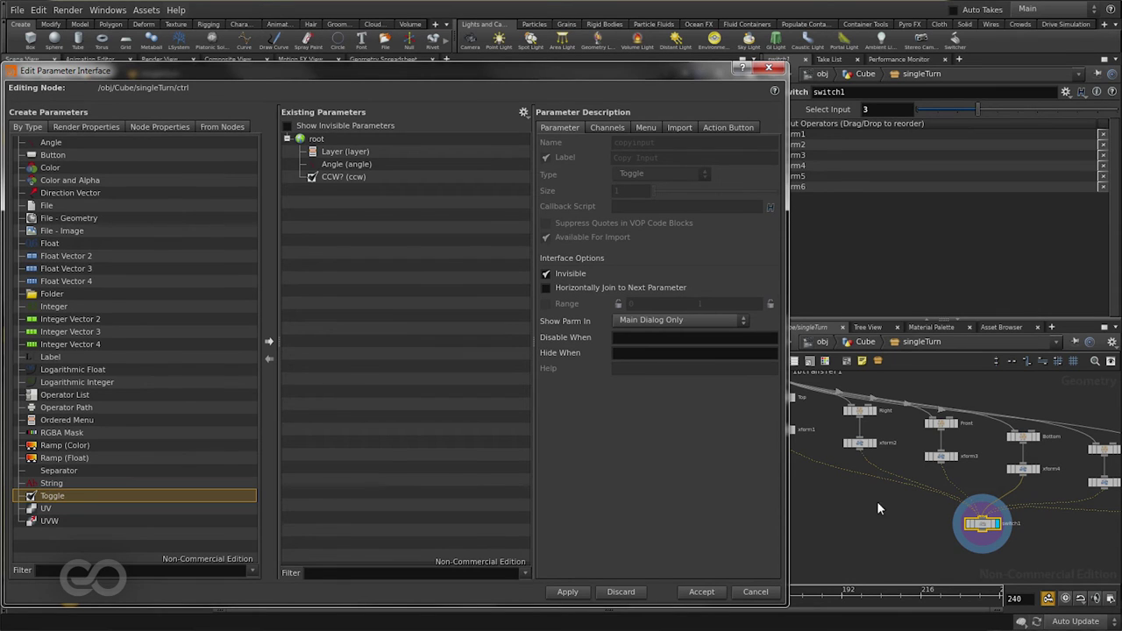
left_click(340, 153)
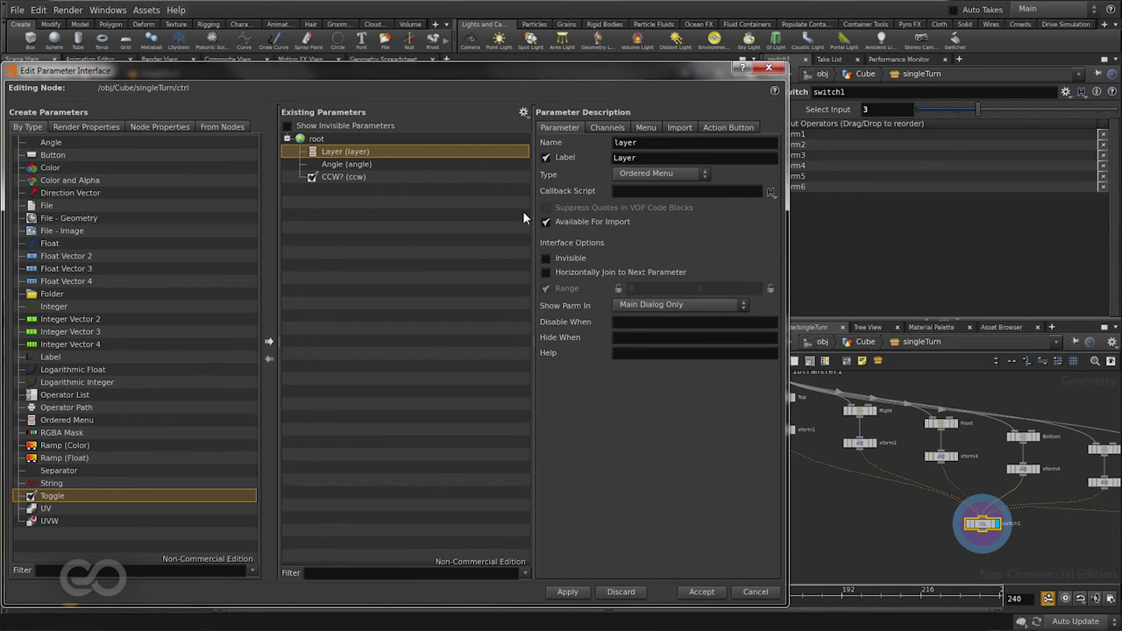
left_click(646, 128)
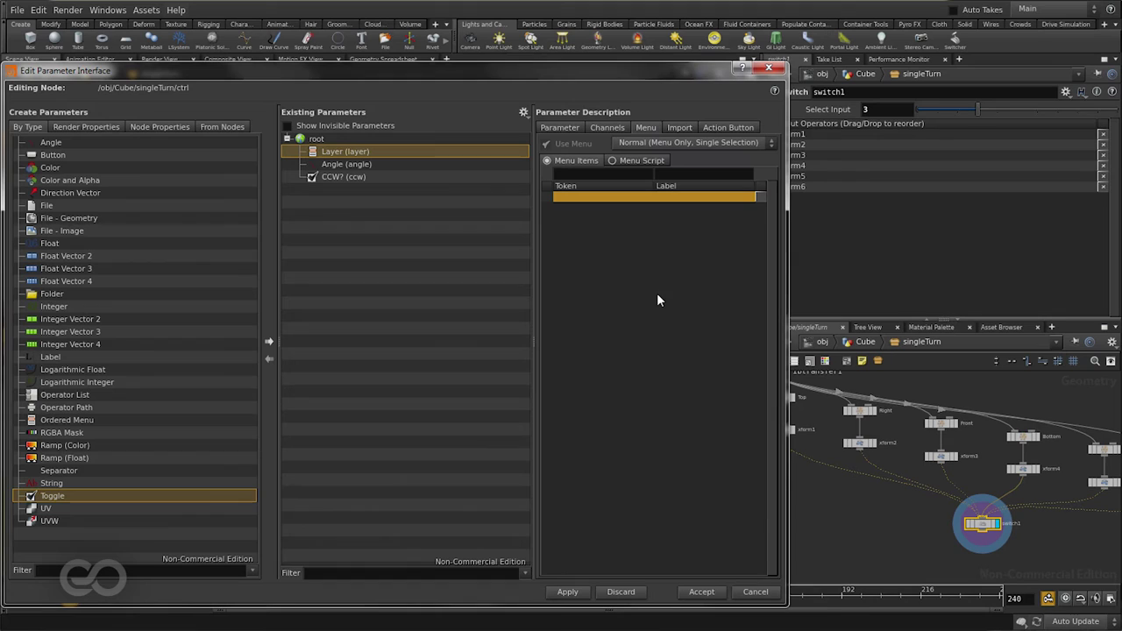
Add the Layer menu items with token 0 labelled Top and token 1 labelled Right.
left_click(582, 172)
type("0")
key("Tab")
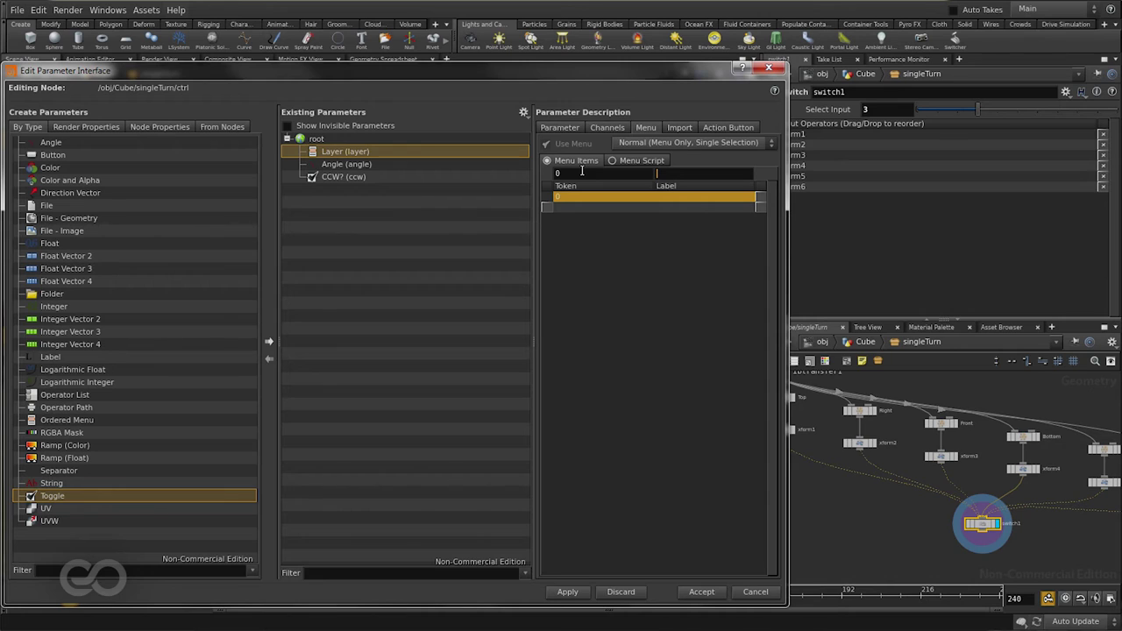
type("Top")
key("Return")
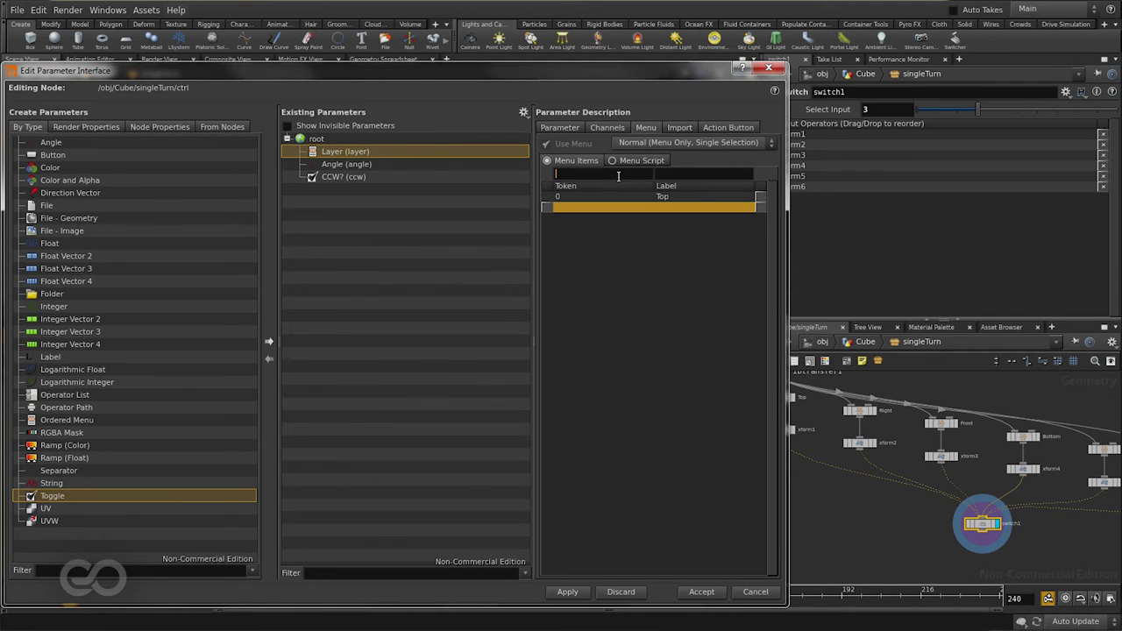
type("1")
key("Tab")
type("Right")
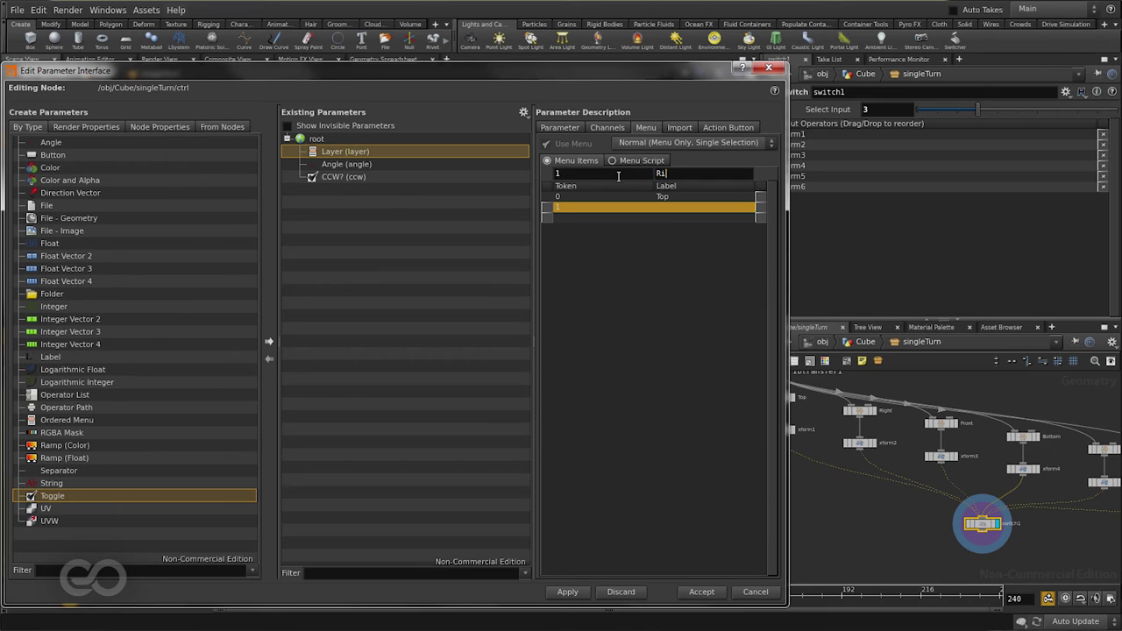
key("Return")
Add the Layer menu items with token 2 labelled Front and token 3 labelled Bottom.
type("2")
key("Tab")
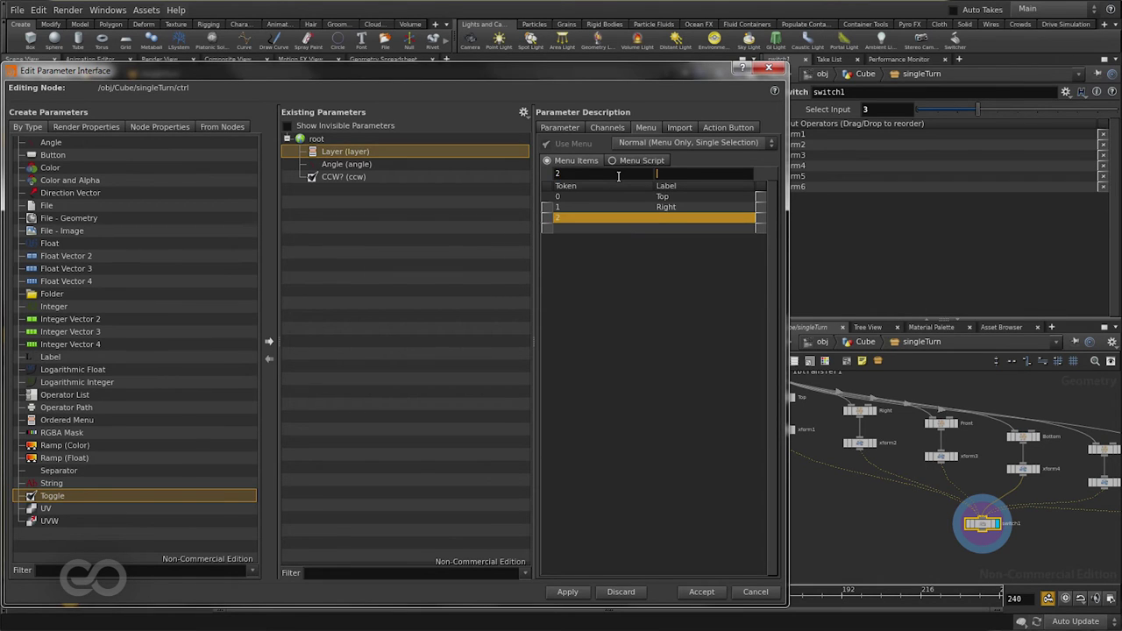
type("Front")
key("Return")
type("3")
key("Tab")
type("Bottom")
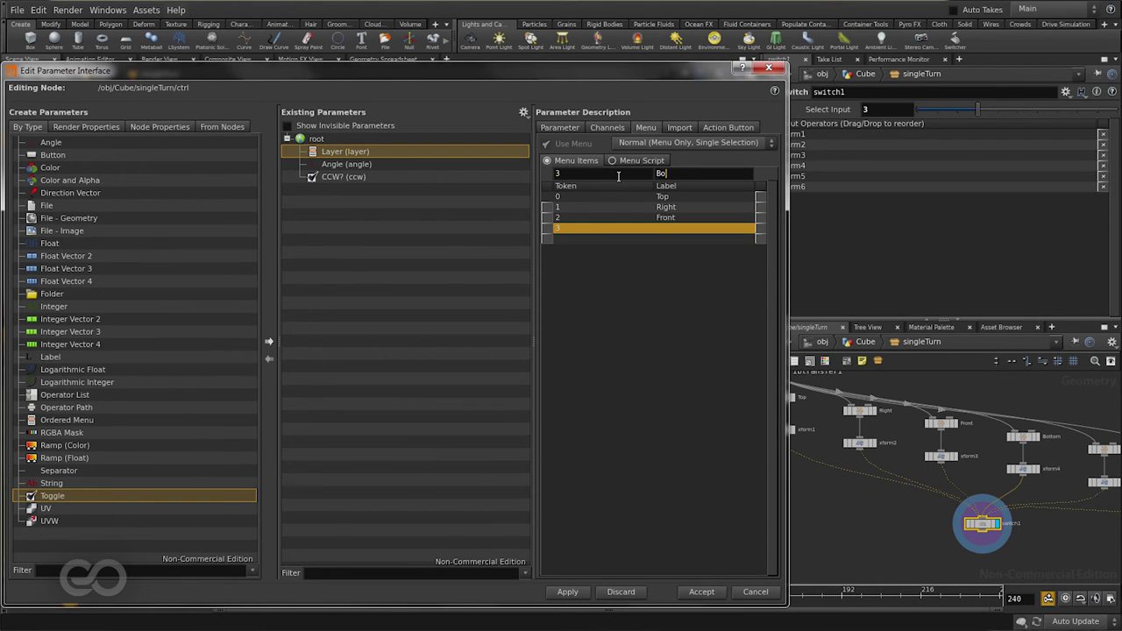
key("Return")
Add the Layer menu items with token 4 labelled Left and token 5 labelled Back, and accept the interface changes.
type("4")
key("Tab")
type("Left")
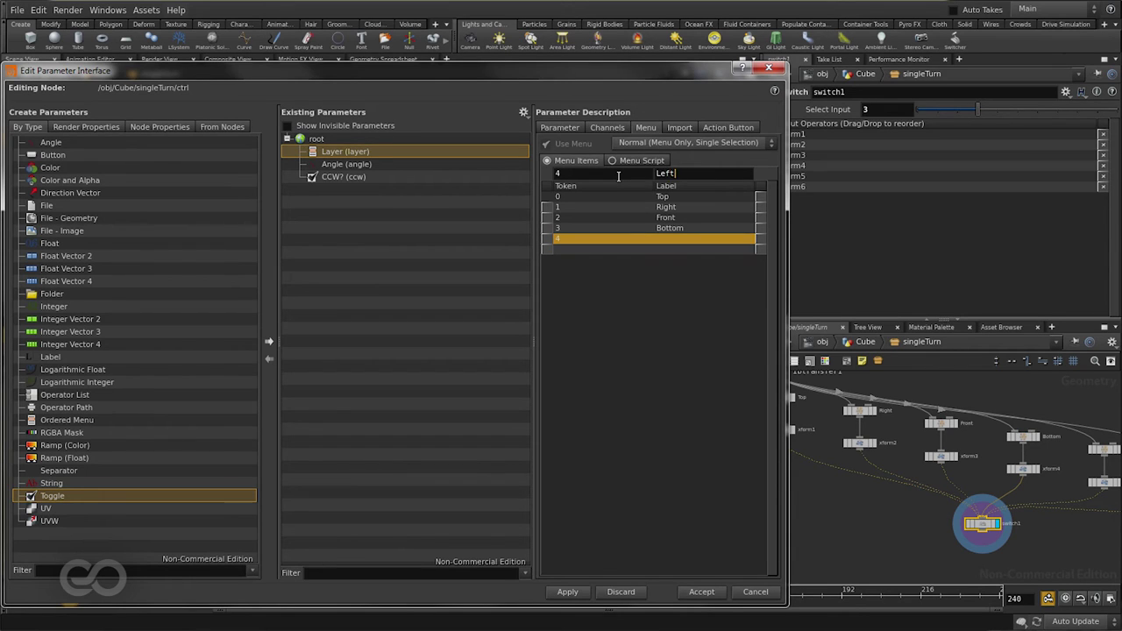
key("Return")
type("5")
key("Tab")
type("Back")
key("Return")
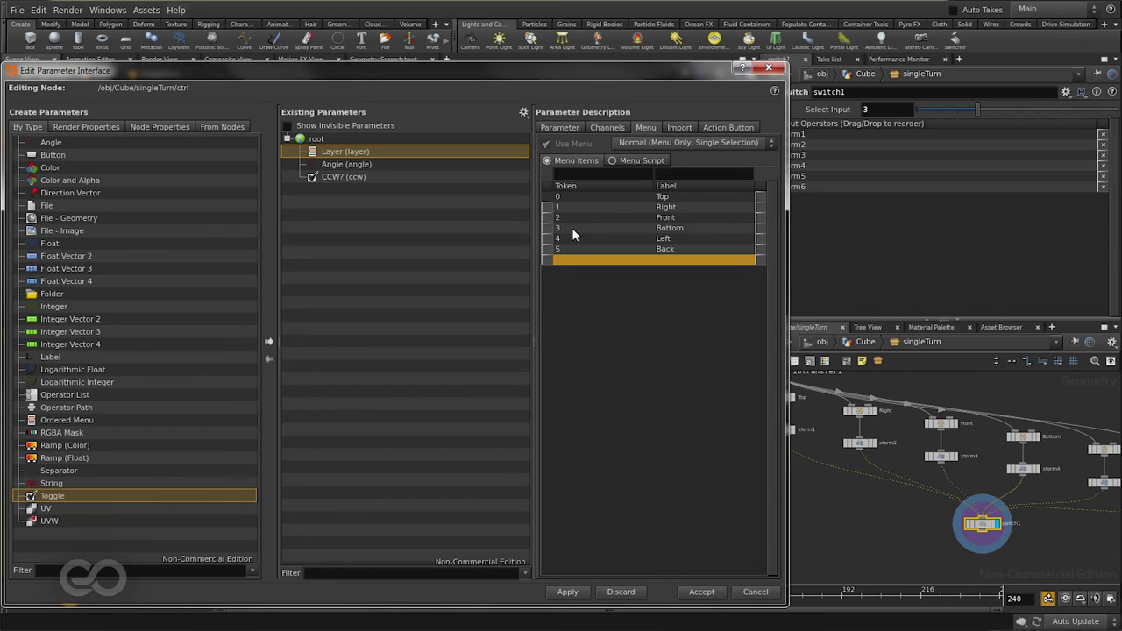
left_click(702, 592)
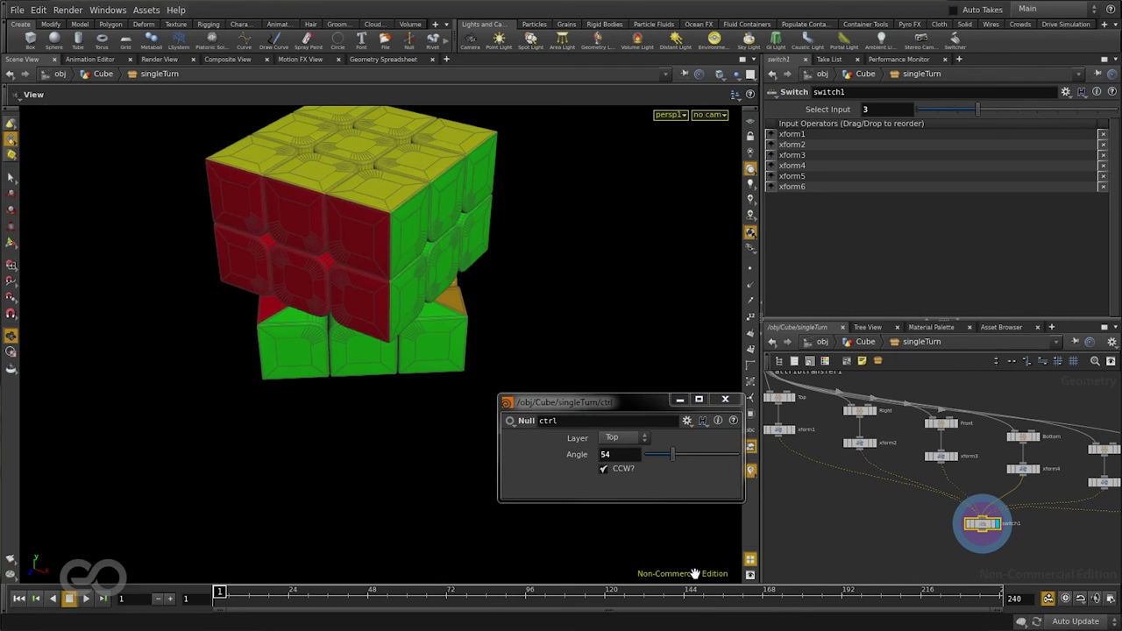
Try the ctrl node's new Layer menu by choosing Right and Left.
left_click(615, 437)
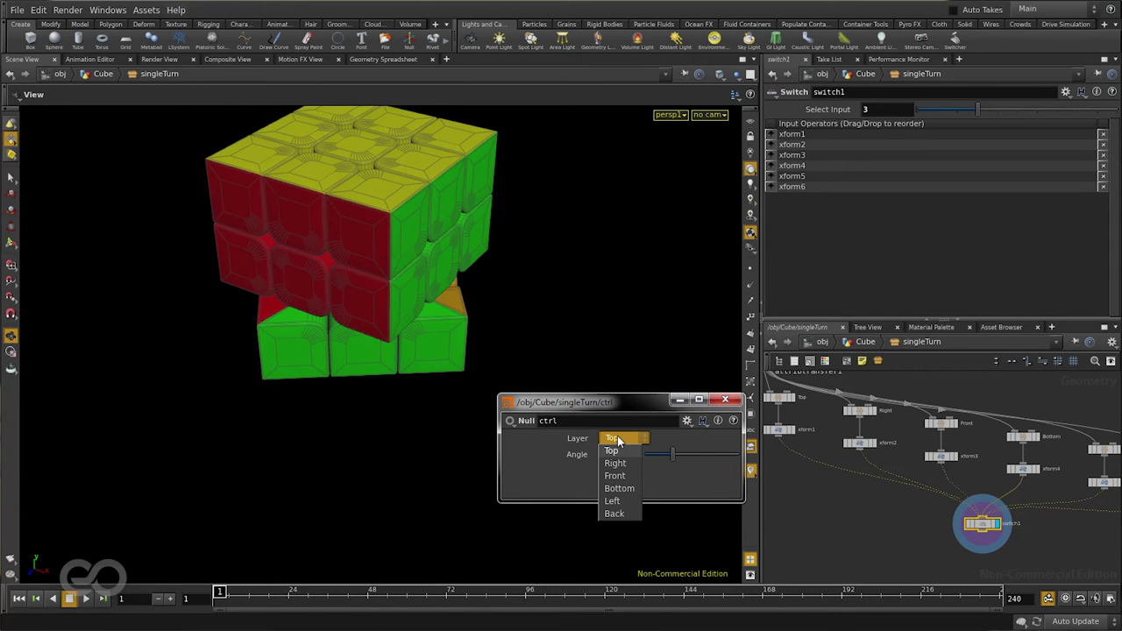
left_click(619, 463)
left_click(627, 502)
Copy ctrl's Layer parameter and paste it as a relative reference into switch1's Select Input.
scroll(1009, 540, "up", 5)
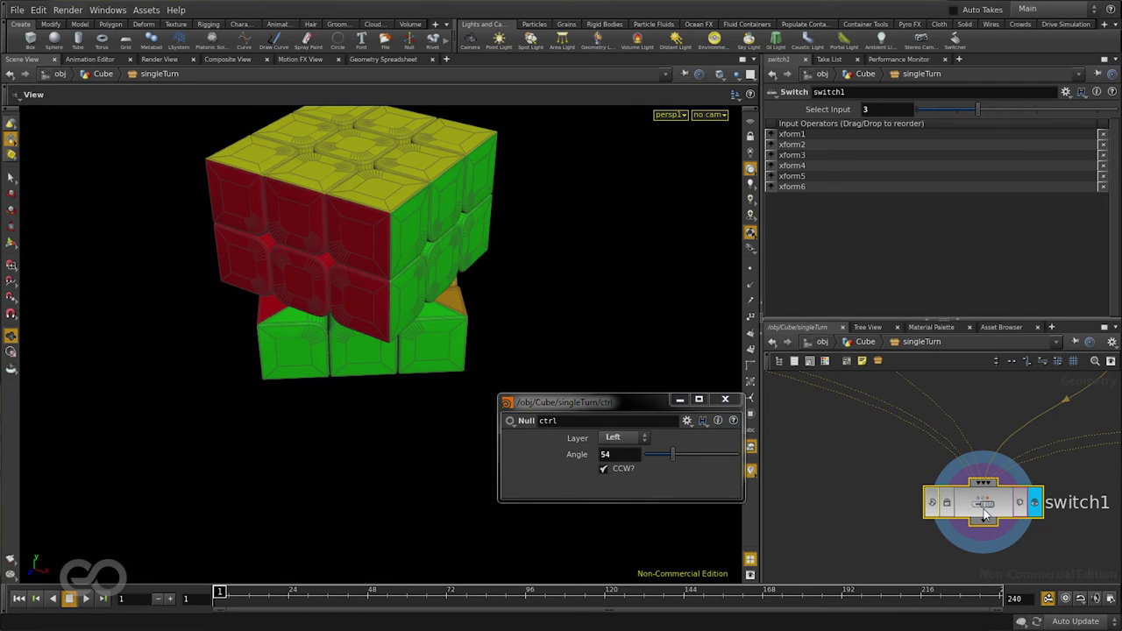
right_click(587, 446)
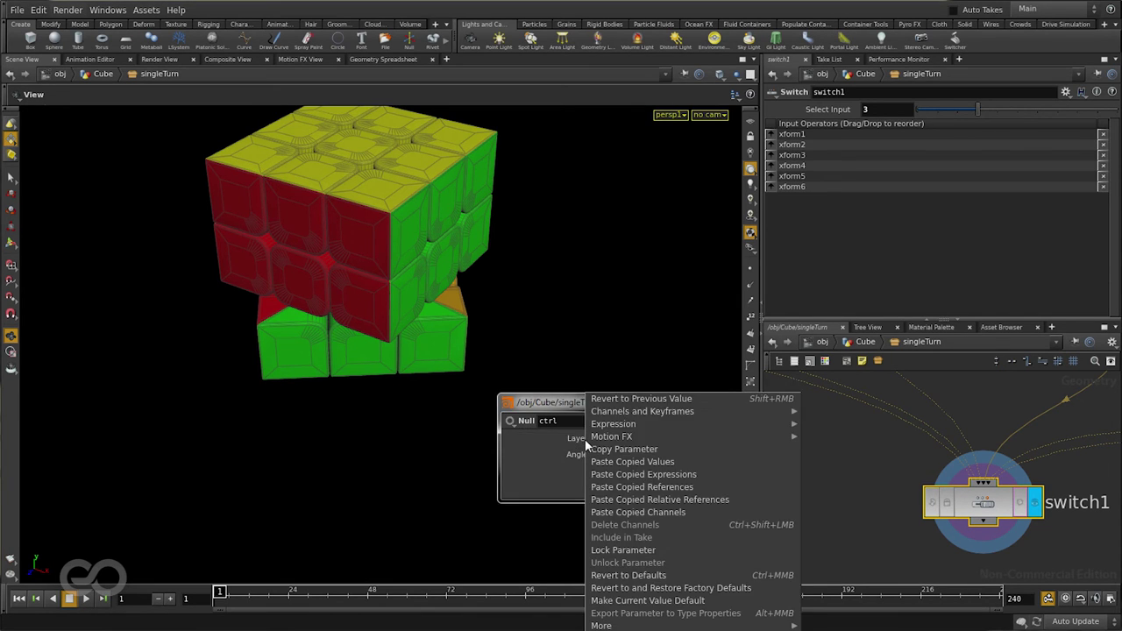
left_click(597, 447)
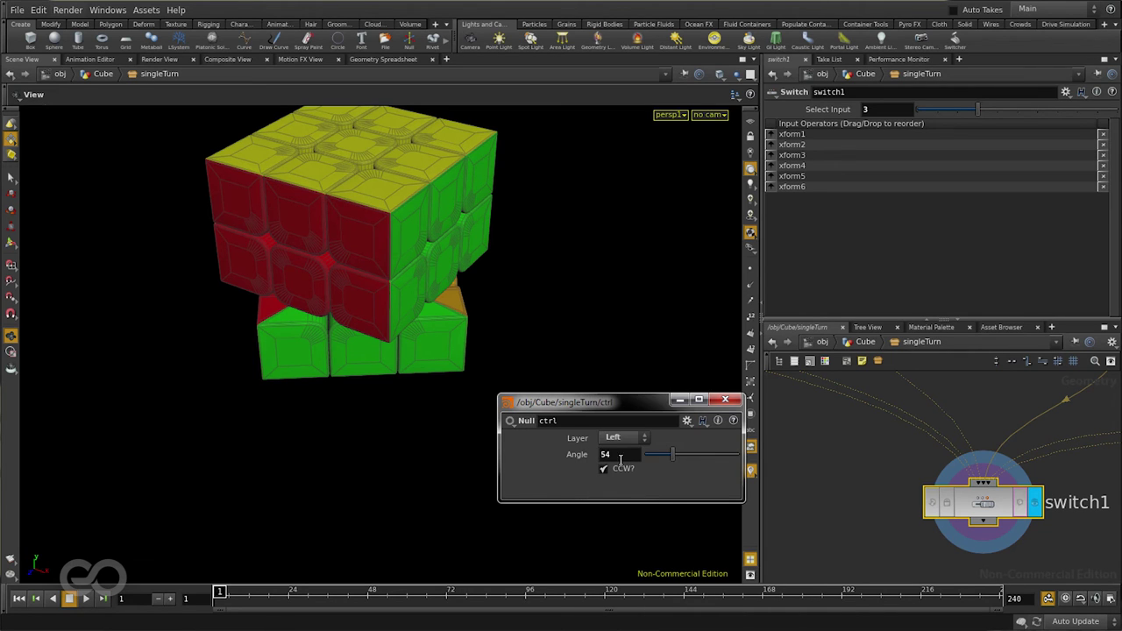
left_click(974, 506)
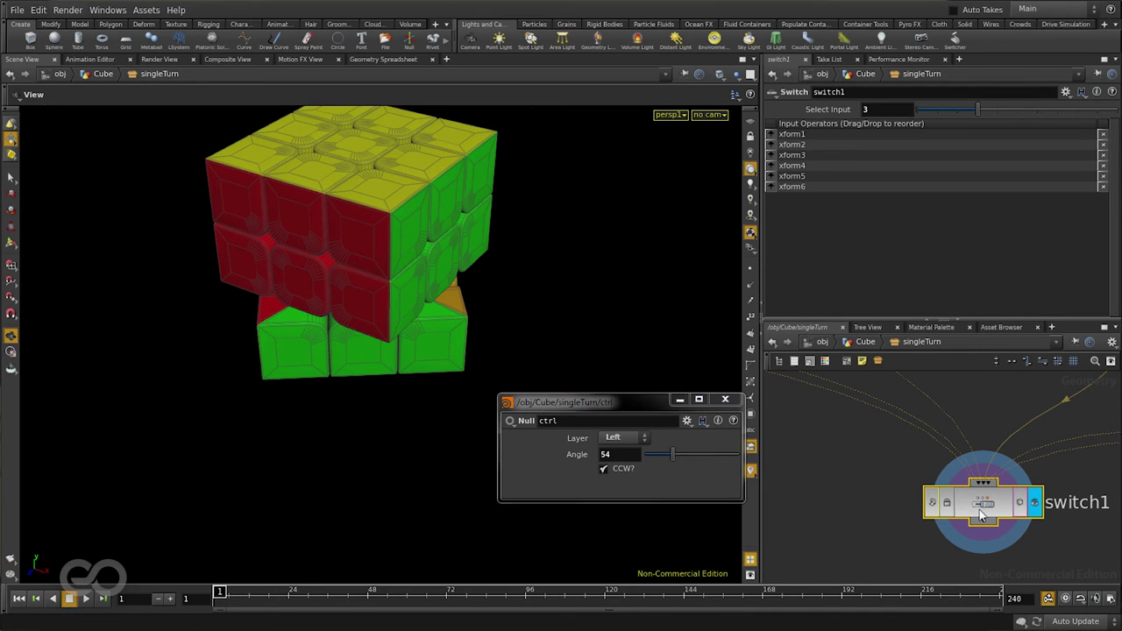
right_click(827, 110)
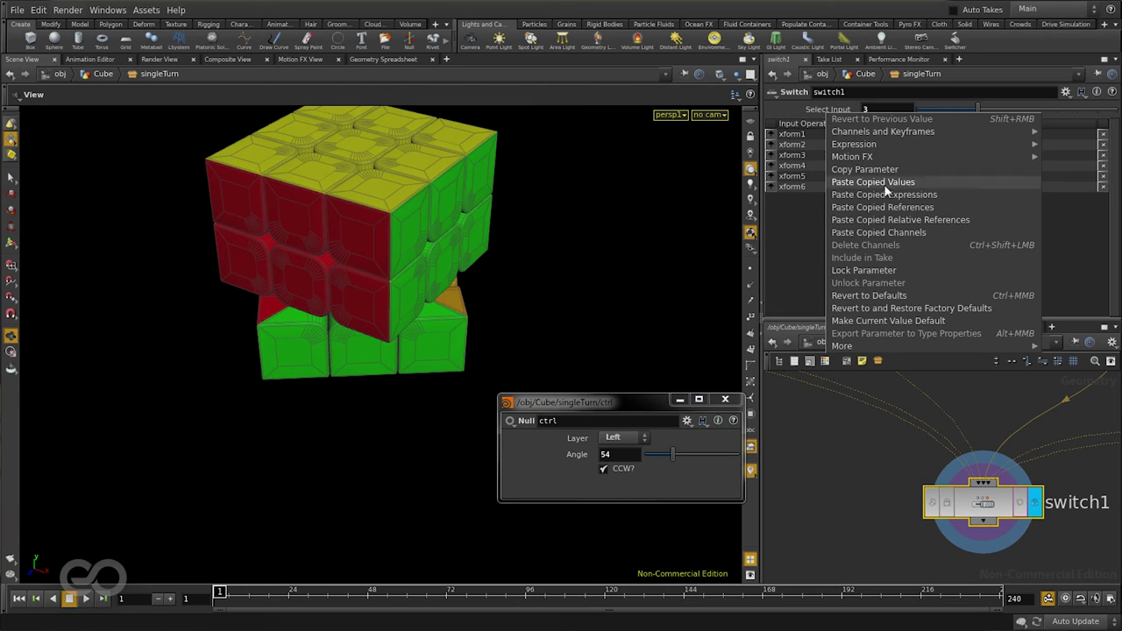
left_click(910, 221)
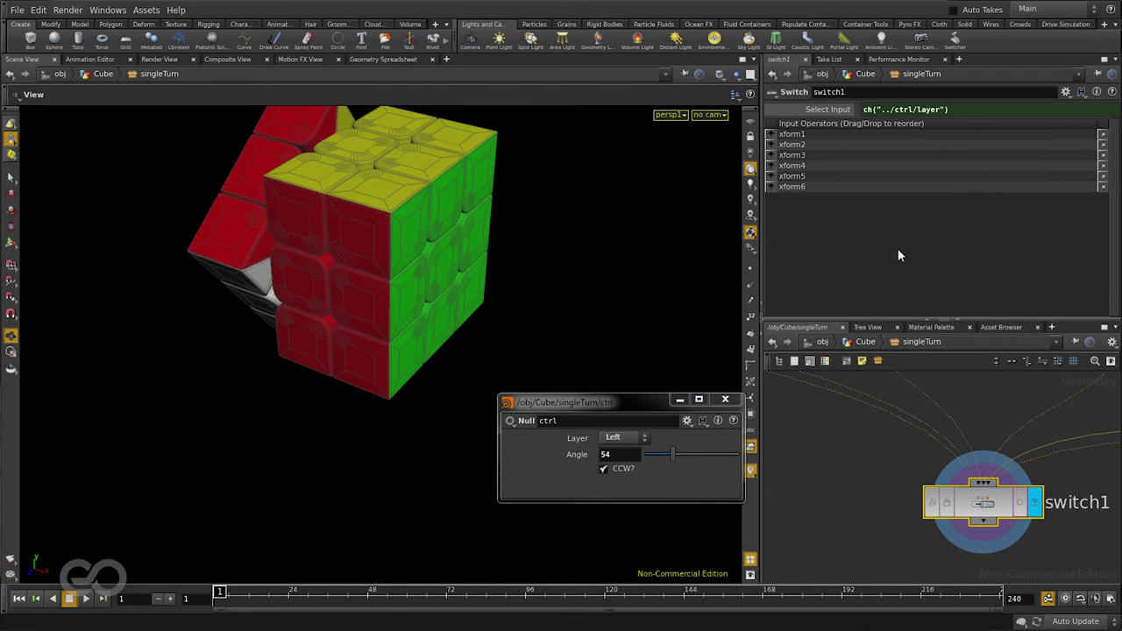
left_click(829, 110)
Test the Layer link to switch1 by choosing Right and Top on the ctrl node.
left_click(612, 438)
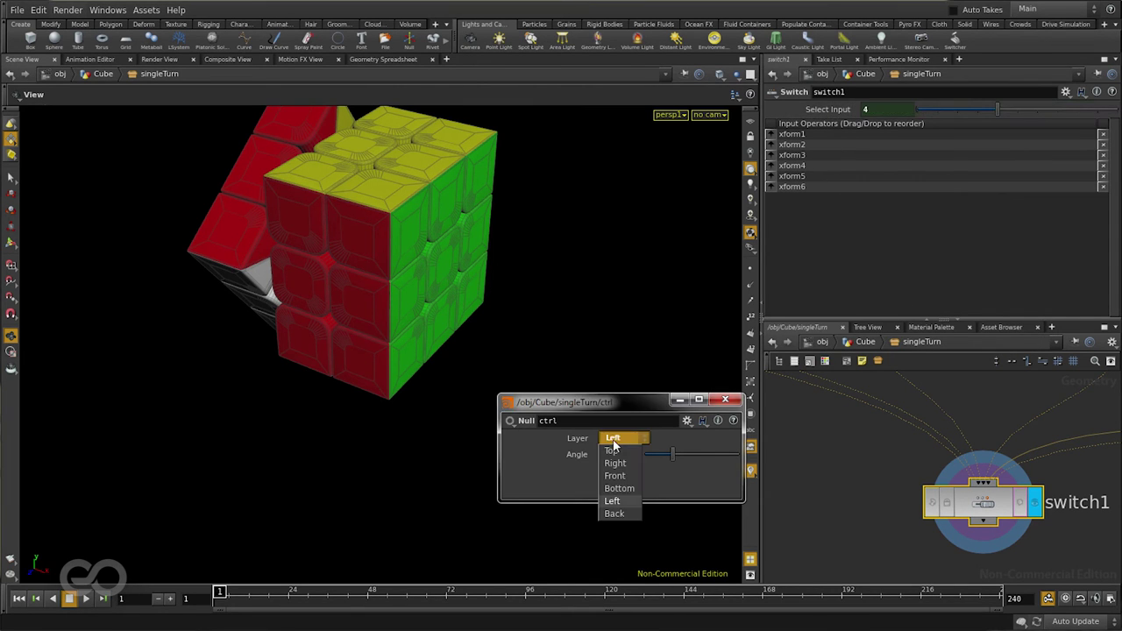
left_click(615, 462)
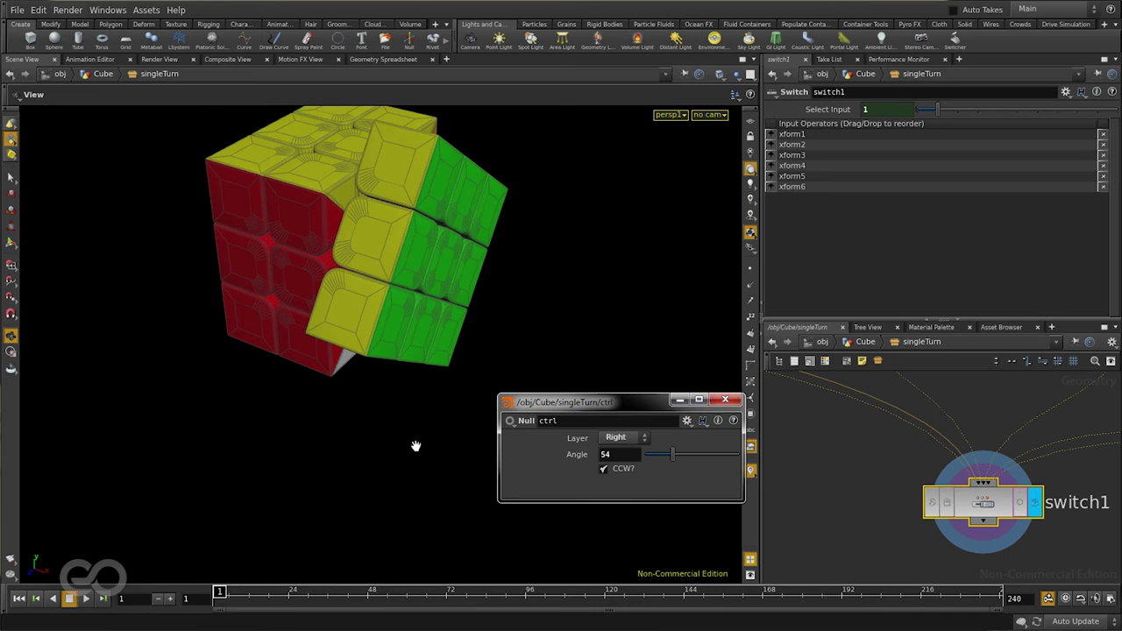
left_click(605, 440)
left_click(614, 453)
Test the Top layer's turn with ctrl's Angle at 106 and 79, and reset Angle to 0.
left_click_drag(670, 455, 701, 471)
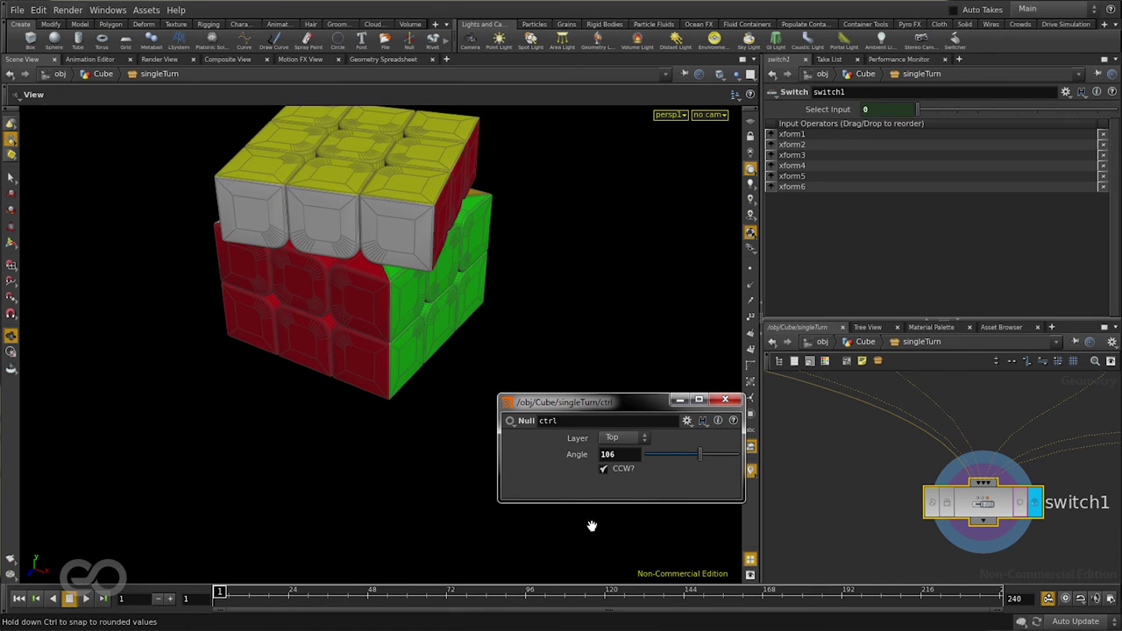
left_click(613, 467)
scroll(334, 278, "down", 5)
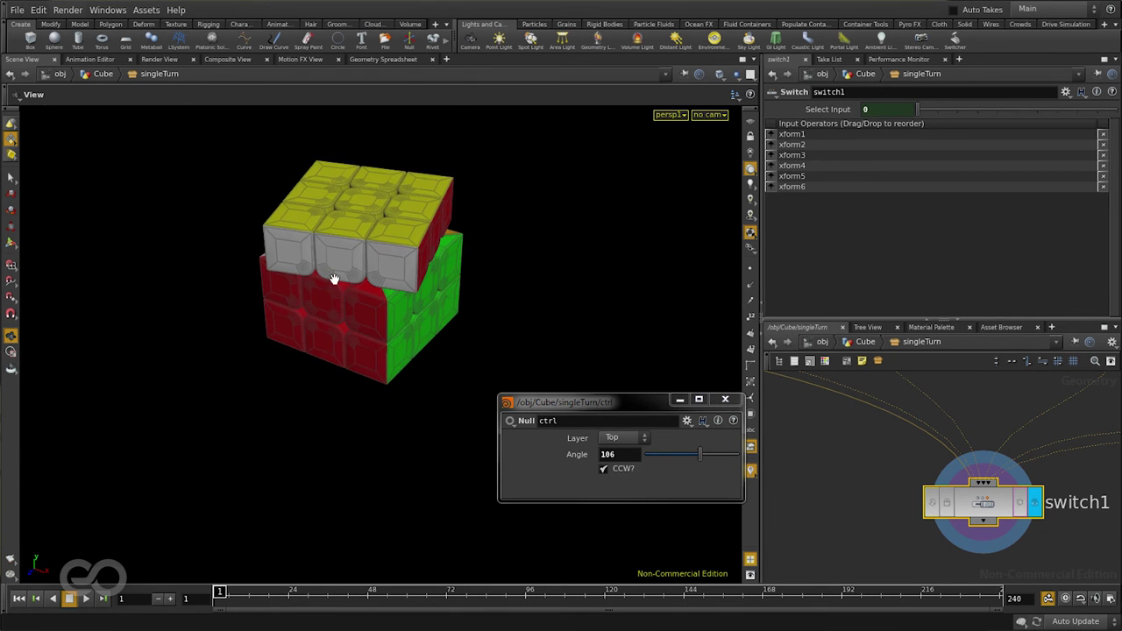
mouse_move(379, 338)
left_mouse_down()
mouse_move(220, 343)
mouse_move(376, 339)
left_mouse_up()
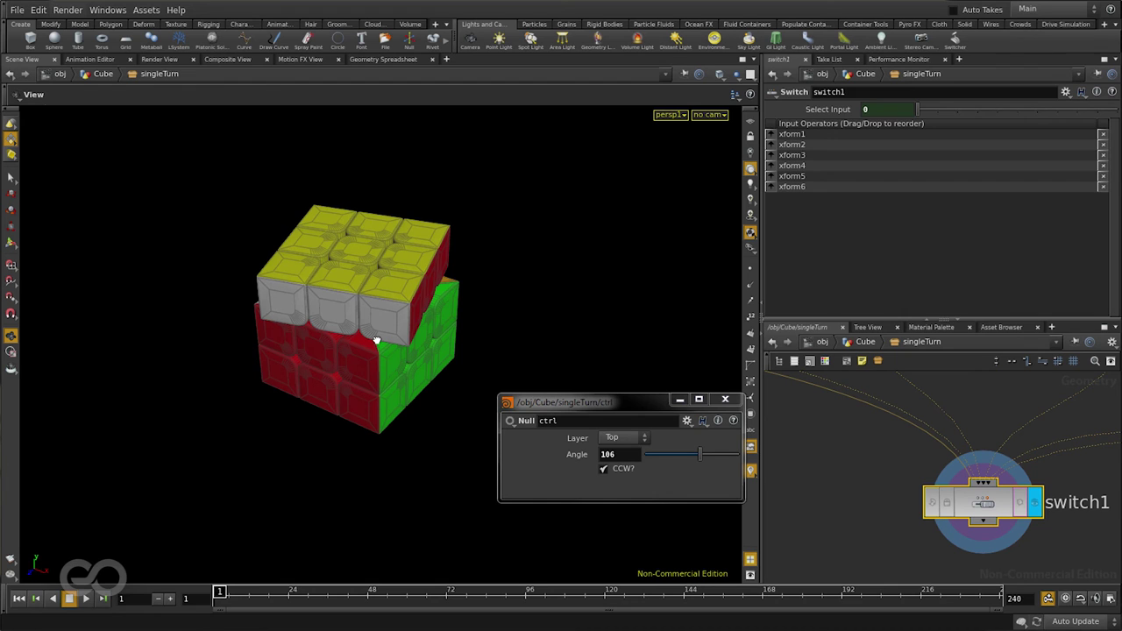
left_click(660, 455)
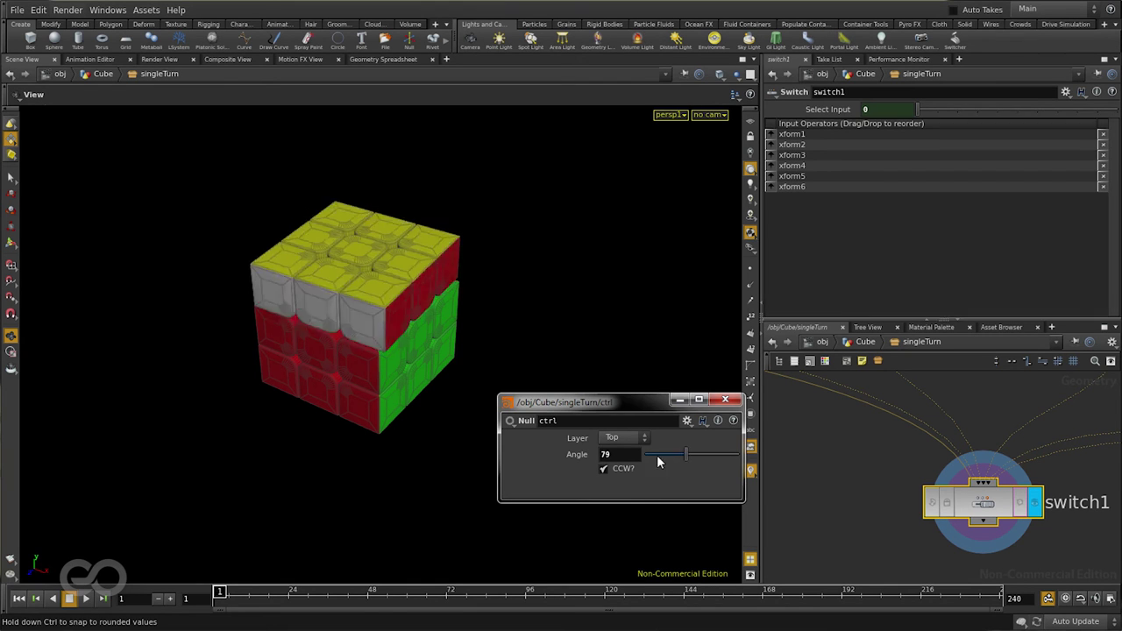
left_click_drag(691, 447, 598, 480)
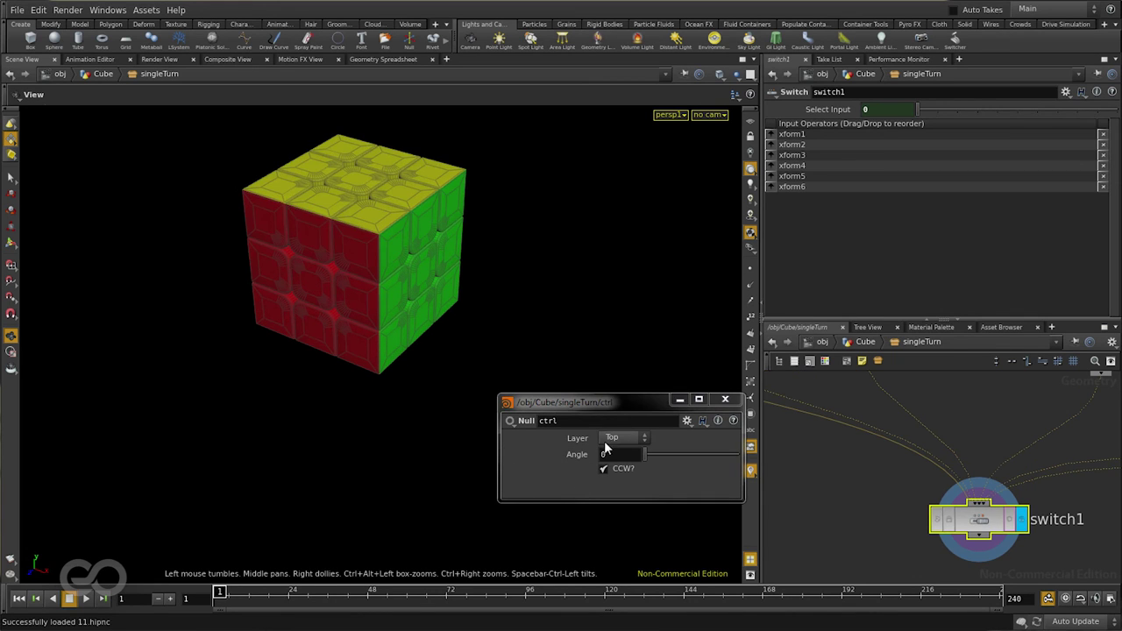
left_click_drag(646, 455, 592, 496)
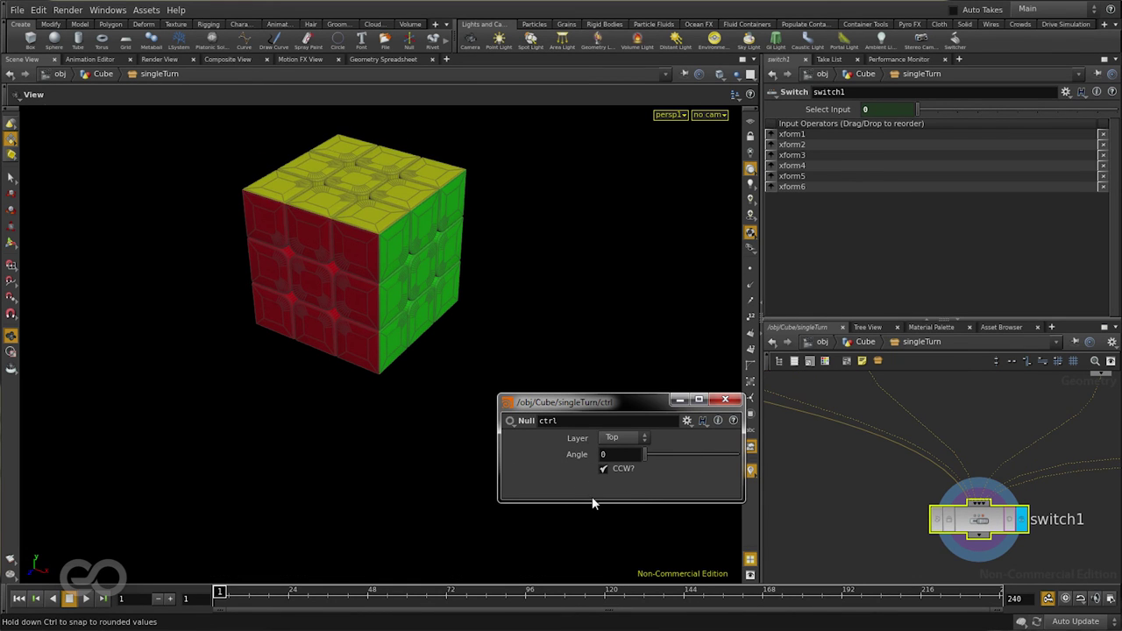
Add ctrl's Layer, Angle and CCW? parameters to singleTurn's own parameter interface, label the toggle CCW, and apply the changes.
left_click(863, 342)
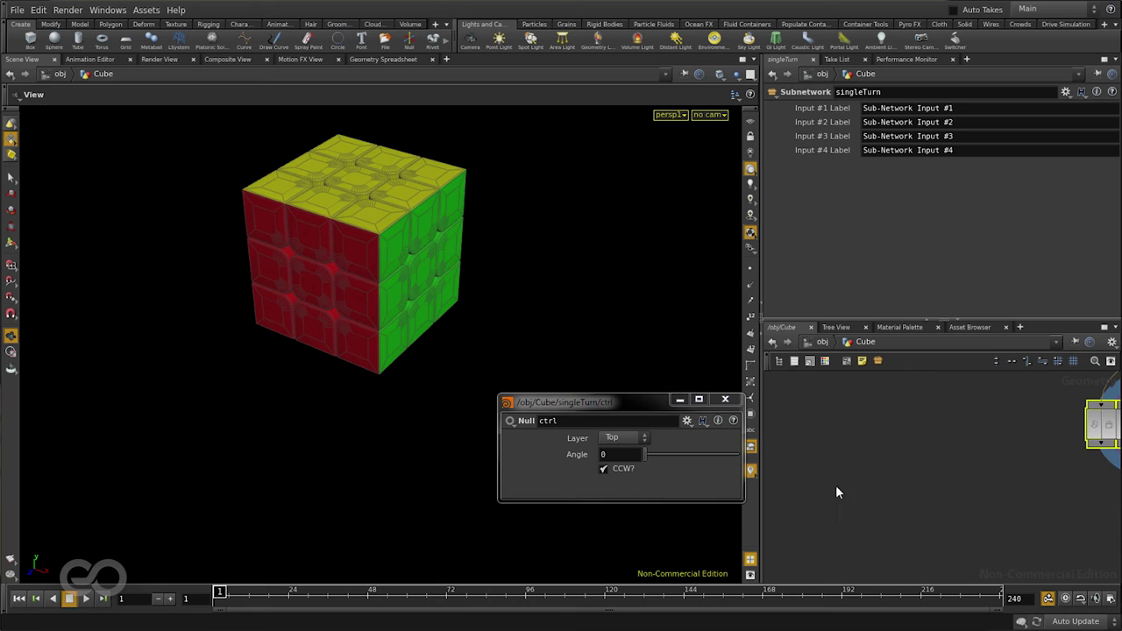
key("f")
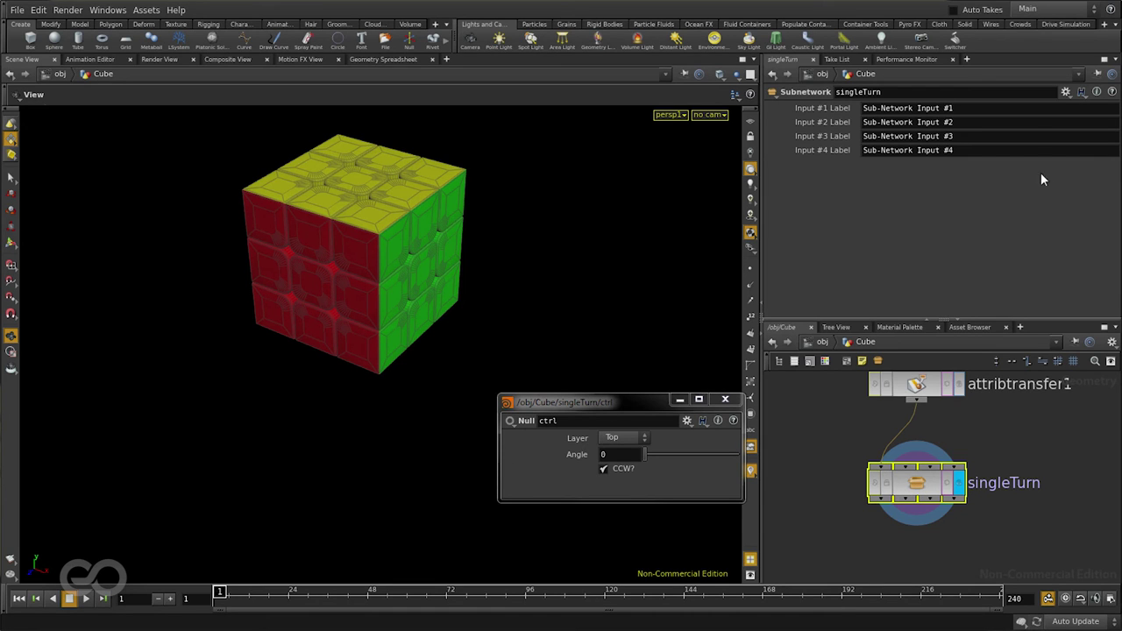
left_click(1064, 92)
left_click(950, 106)
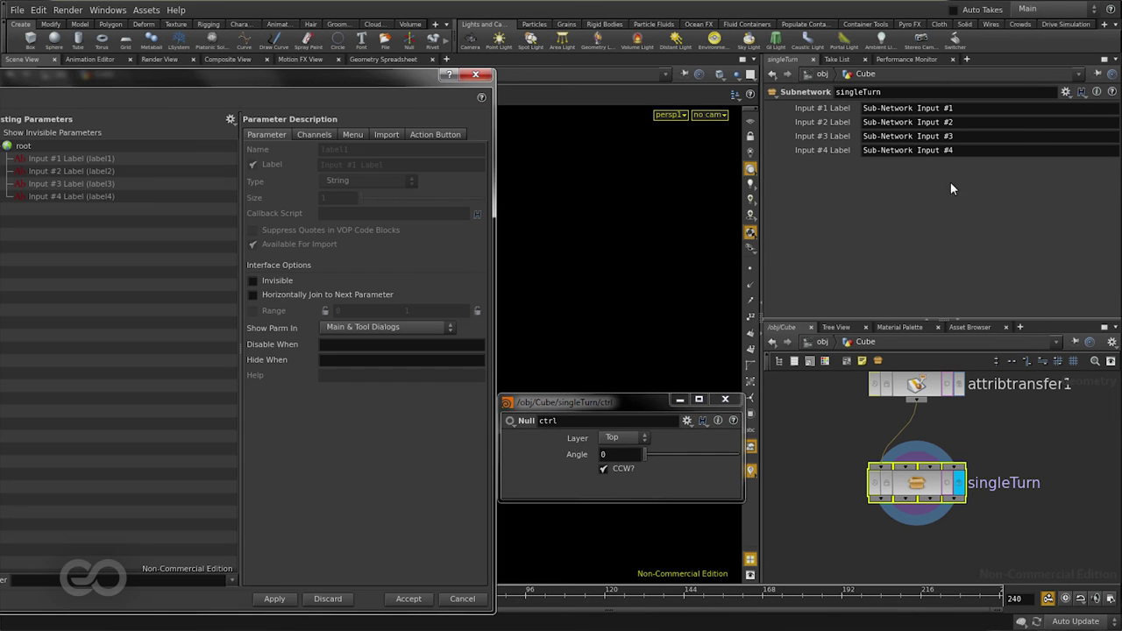
left_click_drag(612, 396, 789, 316)
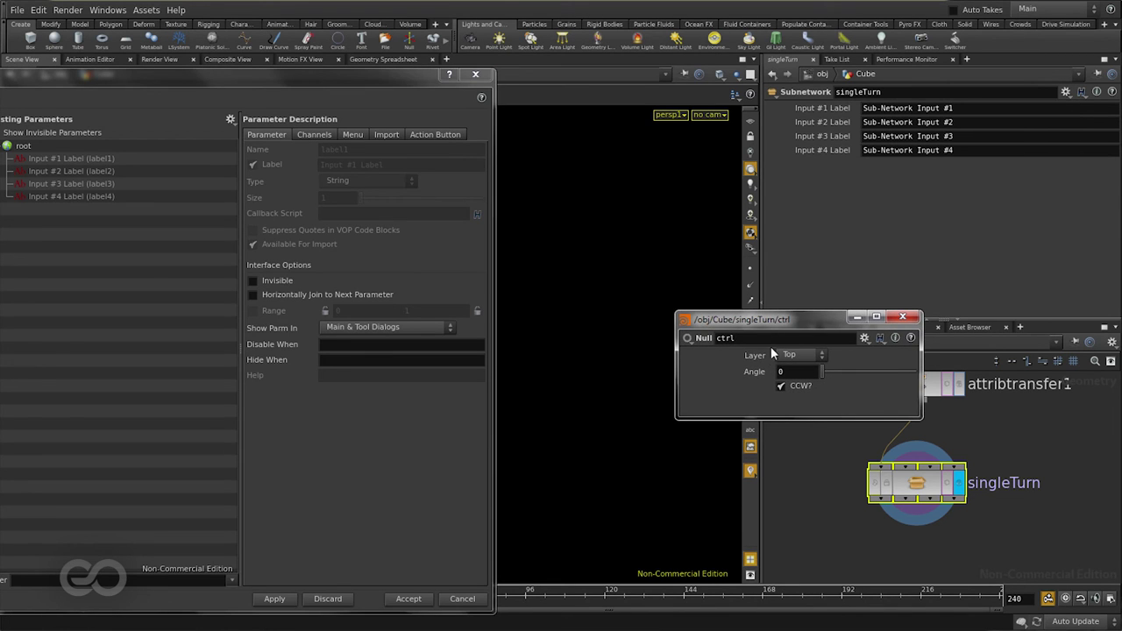
left_click_drag(762, 354, 136, 269)
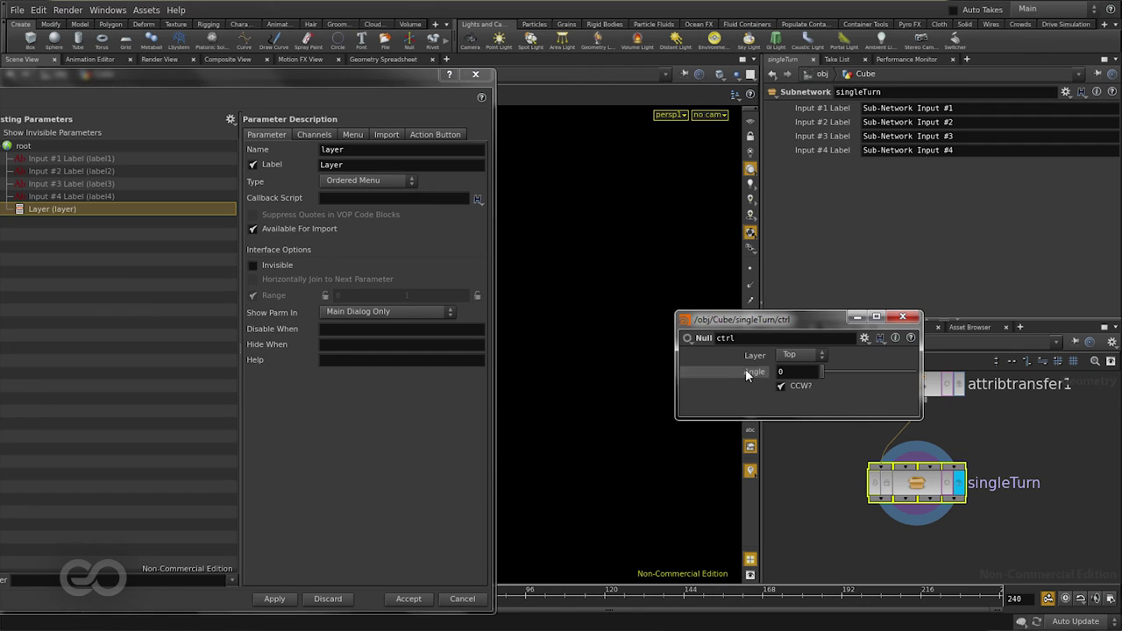
left_click_drag(746, 368, 83, 275)
left_click_drag(803, 392, 128, 334)
left_click(353, 167)
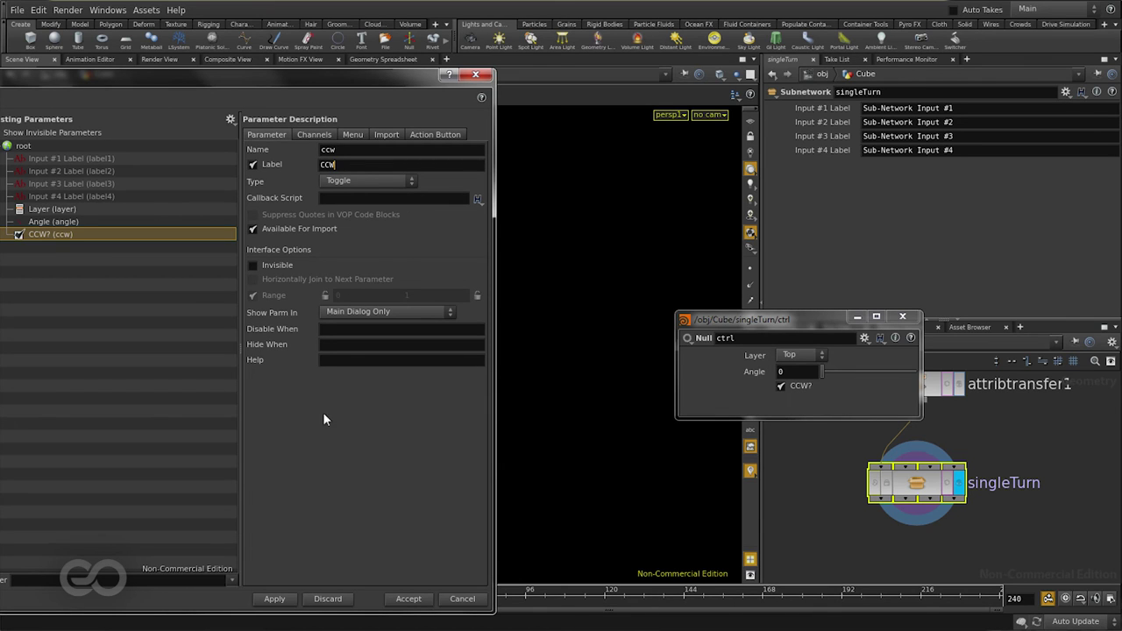
left_click(276, 599)
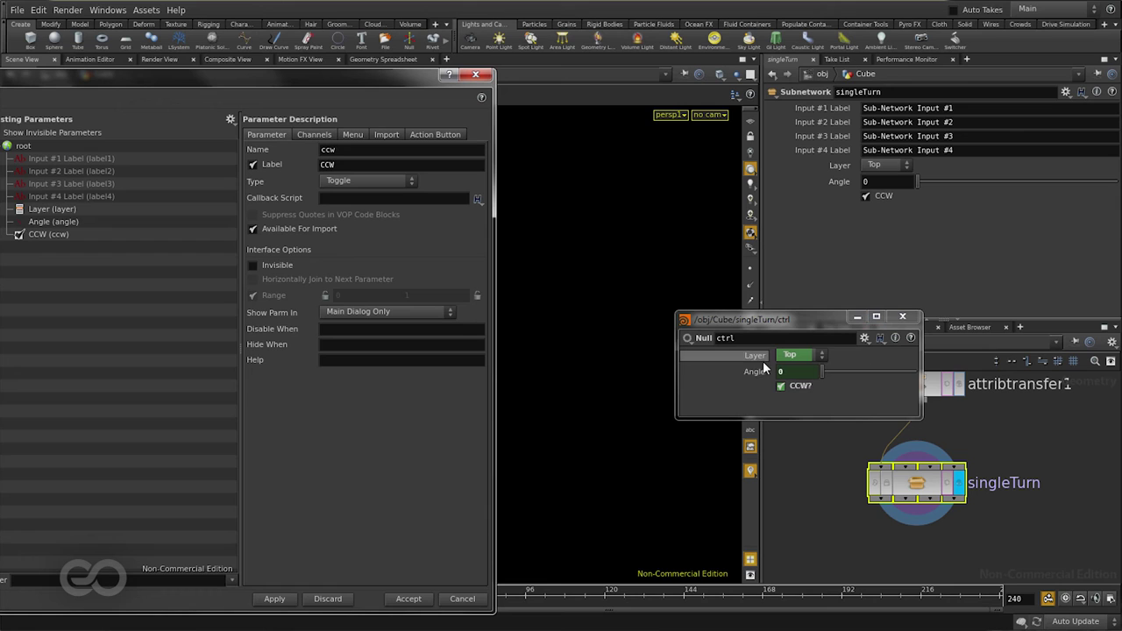
Check the expression that links ctrl's Angle to the subnetwork, and close the ctrl parameter window.
left_click(787, 374)
type("ch(\"../angle\")")
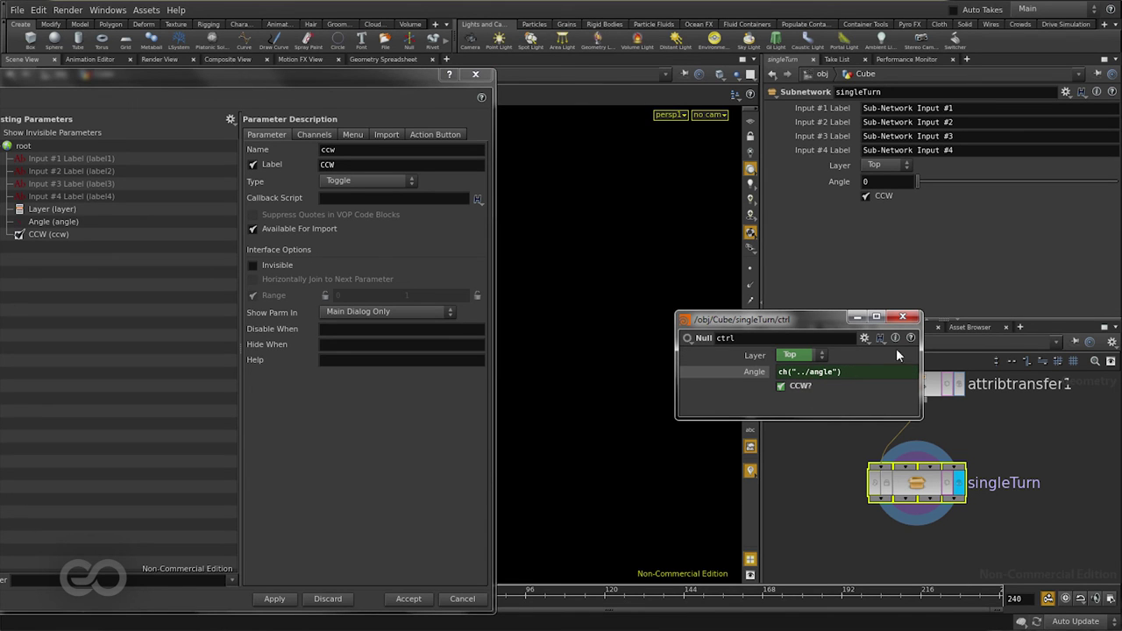
left_click(903, 317)
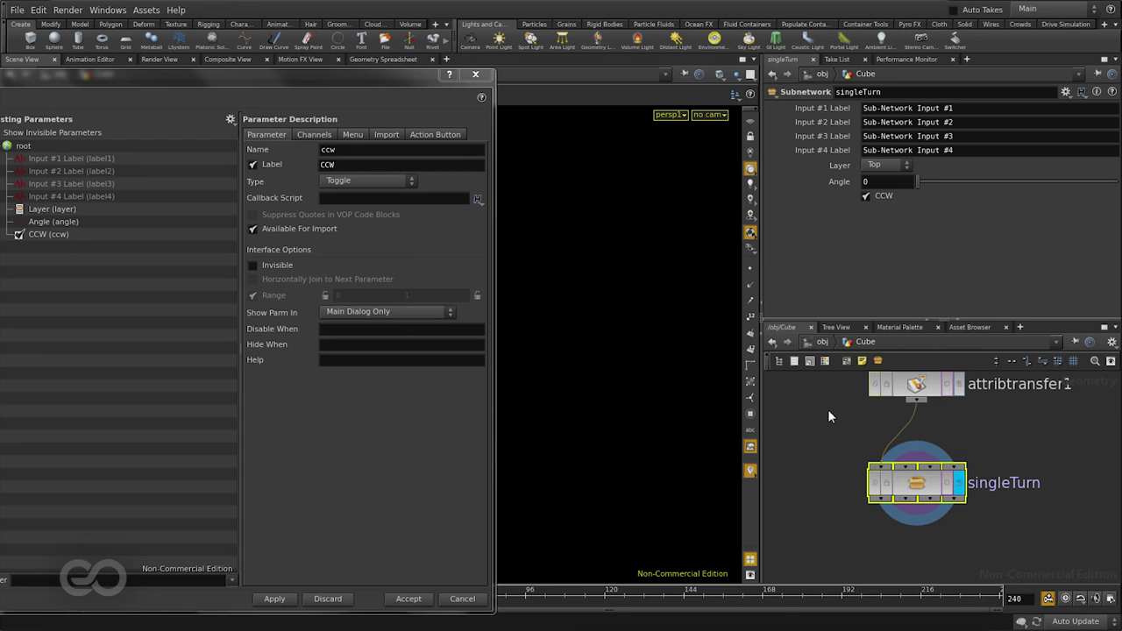
Make the four Input Label parameters invisible in singleTurn's parameter interface and accept the changes.
left_click(98, 195)
left_click(279, 281)
left_click(139, 187)
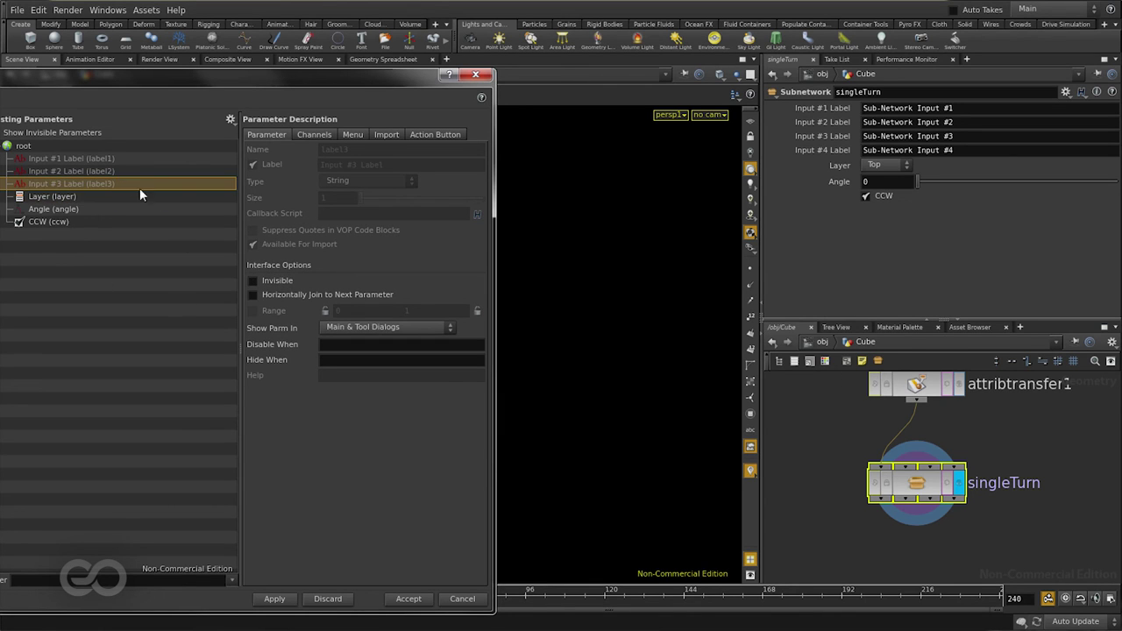
left_click(255, 279)
left_click(123, 171)
left_click(254, 281)
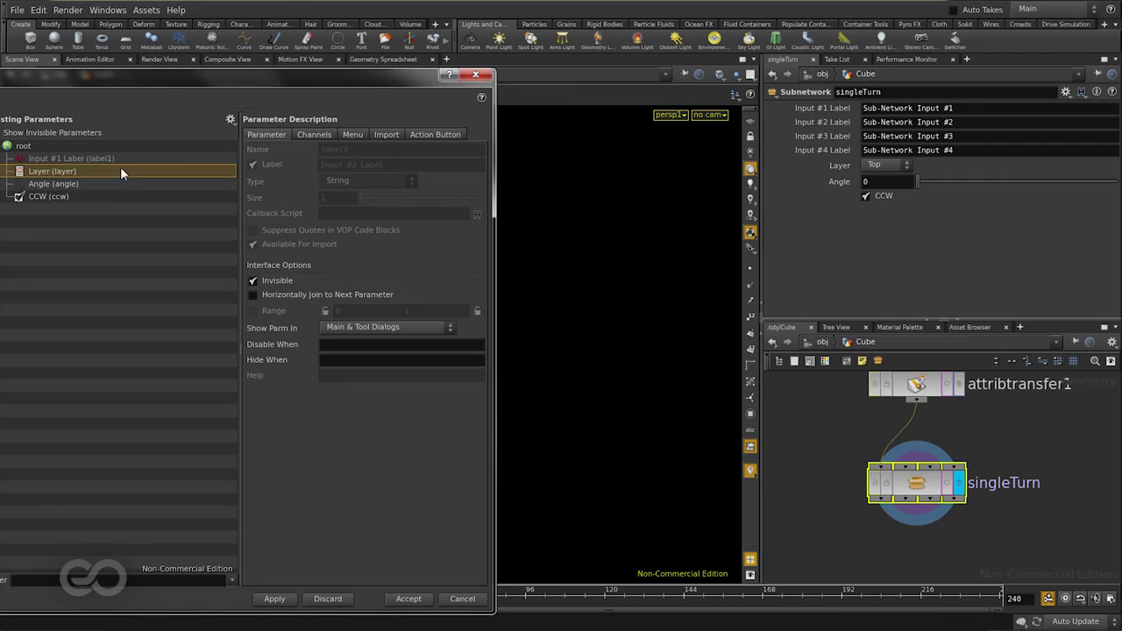
left_click(120, 159)
left_click(253, 281)
left_click(408, 599)
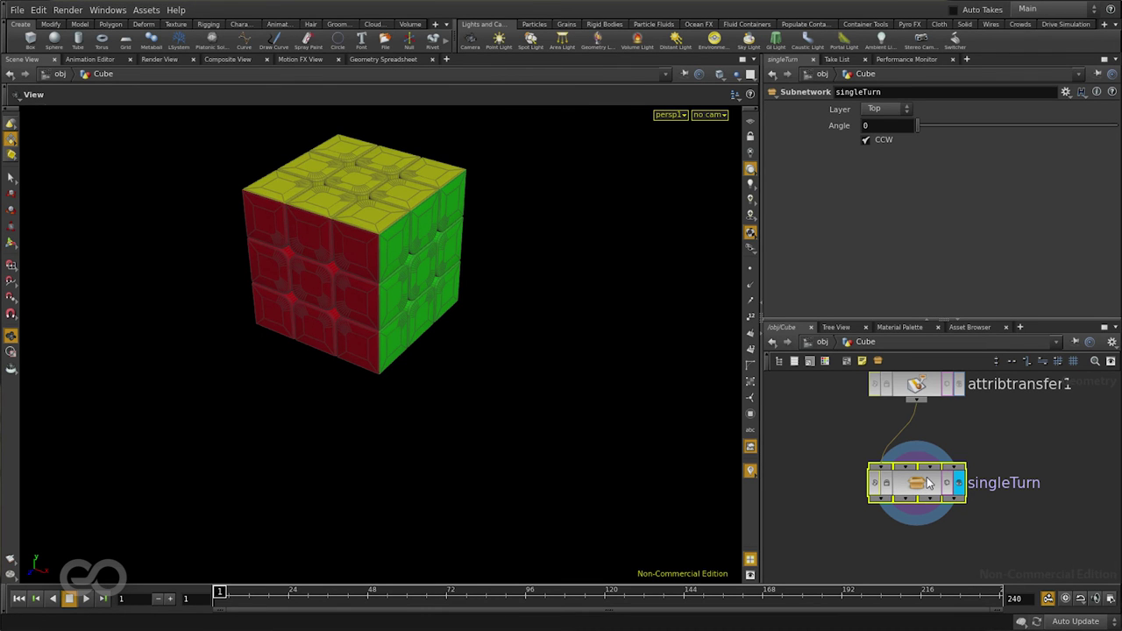
Set singleTurn's Angle to 90, keeping Layer on Top.
left_click_drag(384, 220, 343, 348)
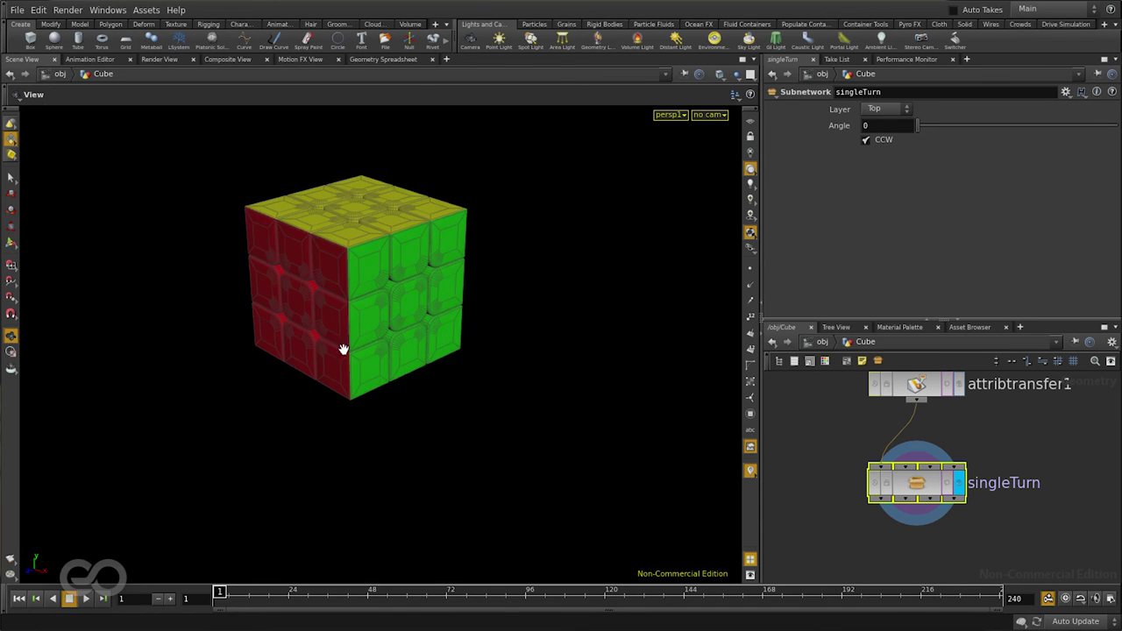
scroll(455, 325, "up", 3)
left_click_drag(455, 326, 371, 391)
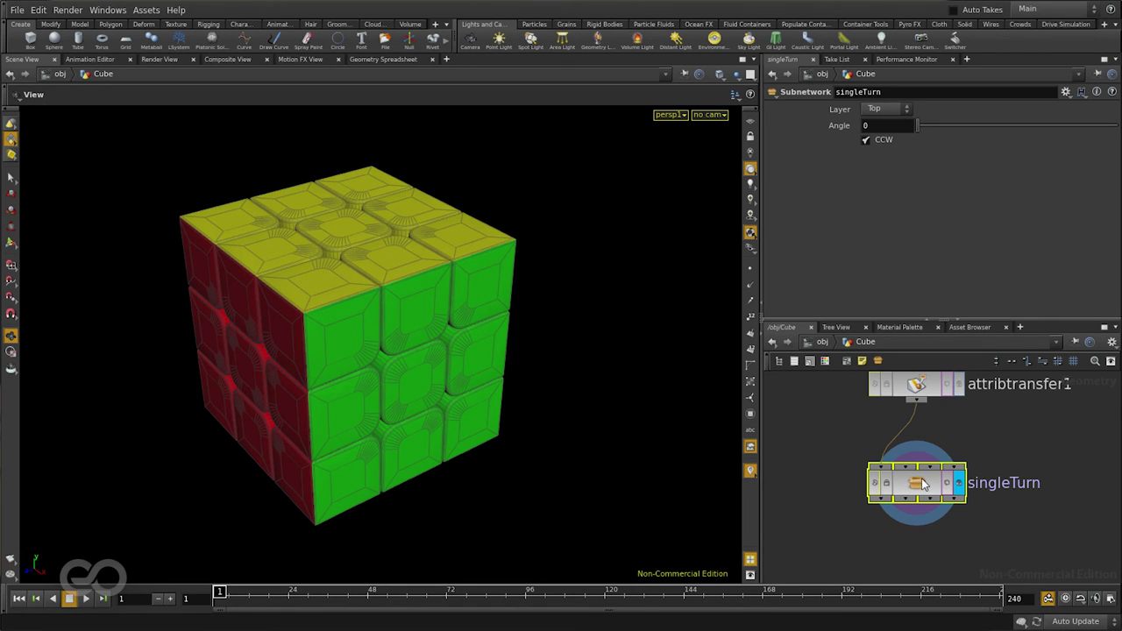
left_click(881, 112)
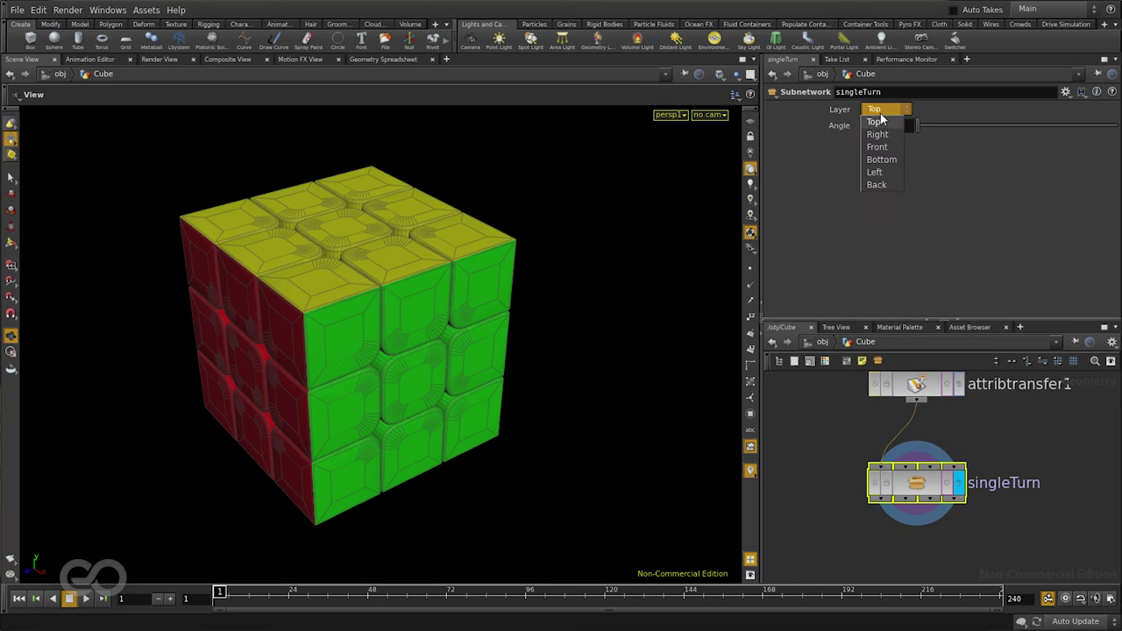
key("Escape")
type("90")
key("Return")
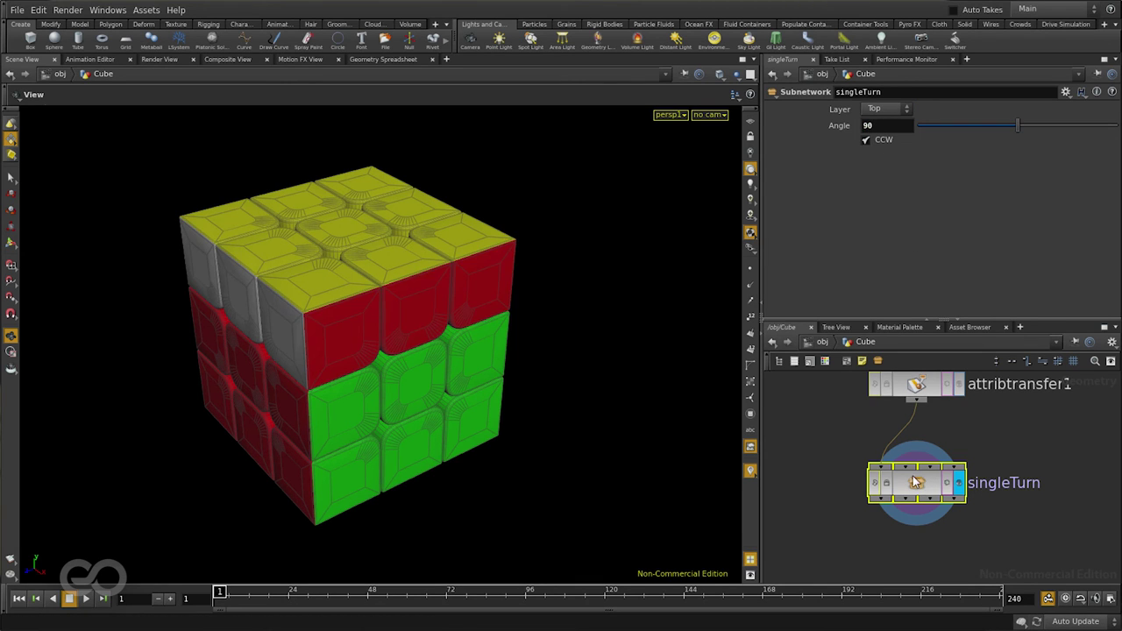
Duplicate singleTurn below the original and wire the original's first output into the copy's first input.
left_click_drag(912, 495, 916, 548, "alt")
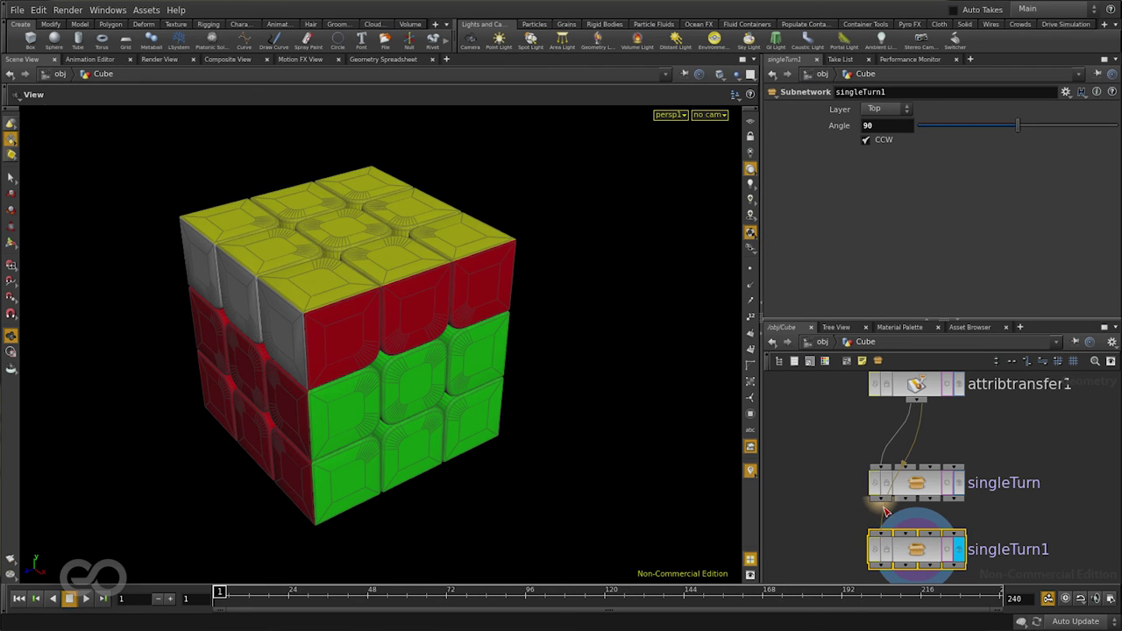
double_click(907, 546)
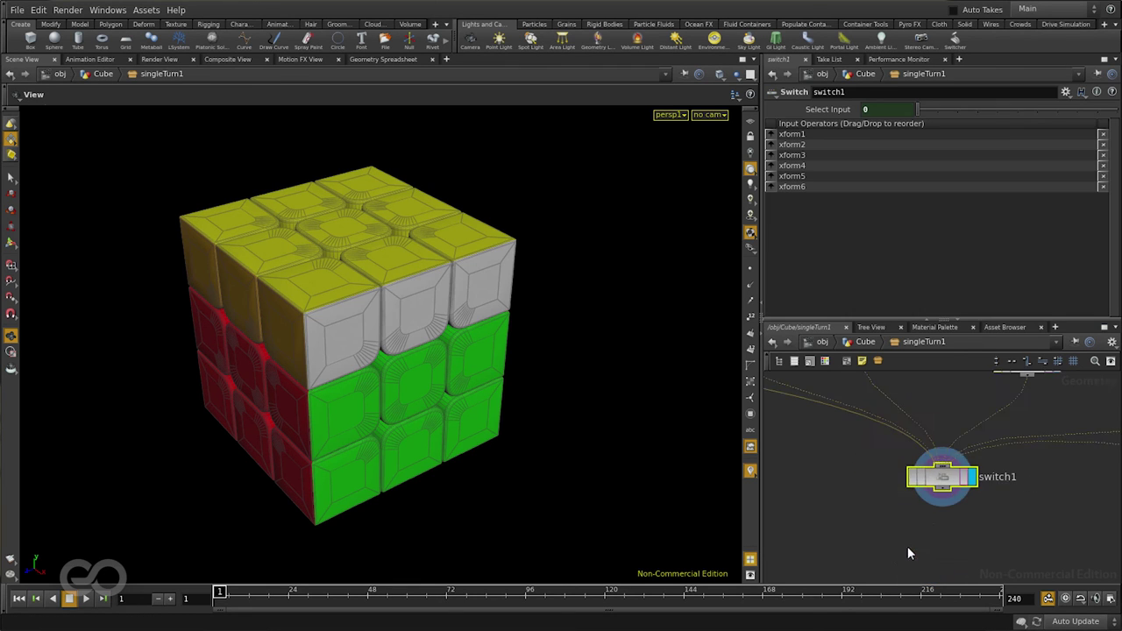
left_click(866, 342)
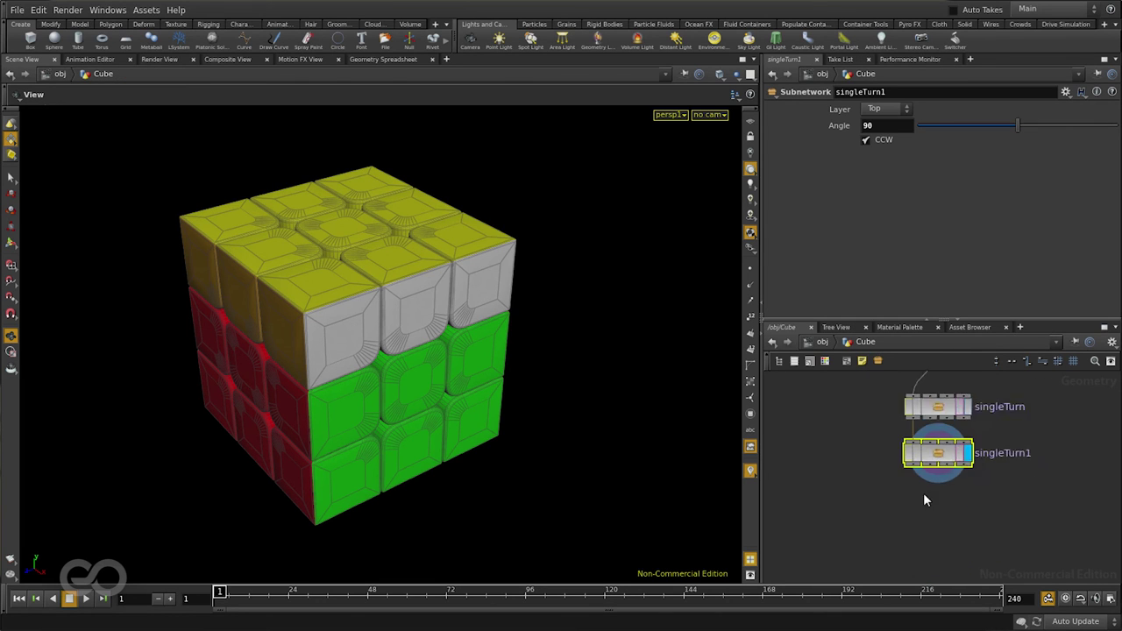
Set the duplicated subnetwork's Layer to Right and turn off CCW.
scroll(947, 474, "up", 3)
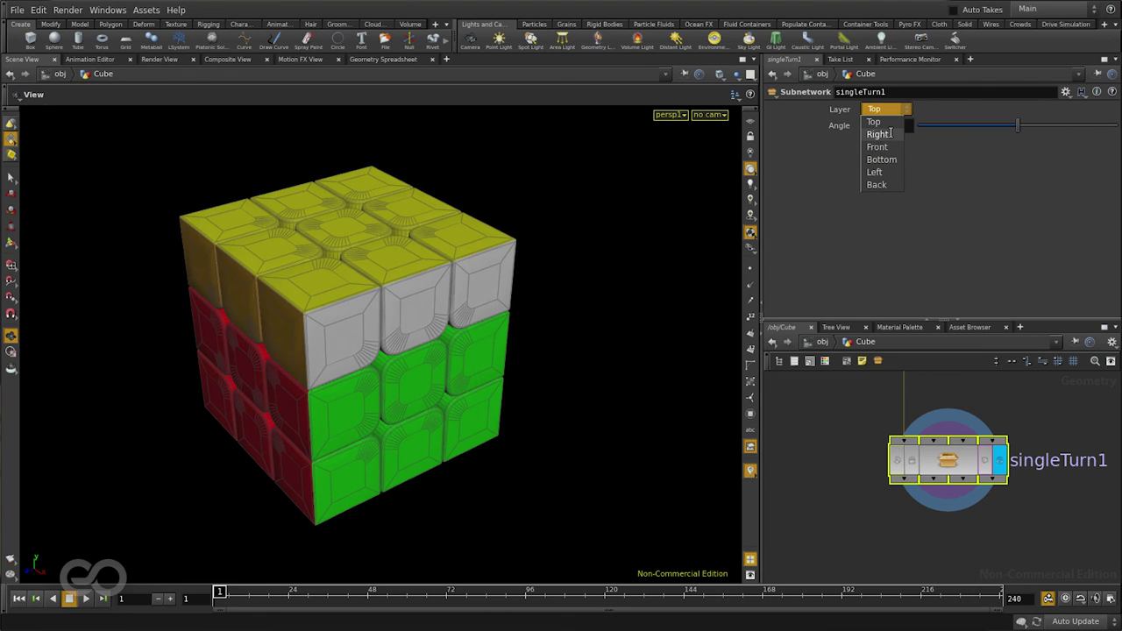
left_click(879, 134)
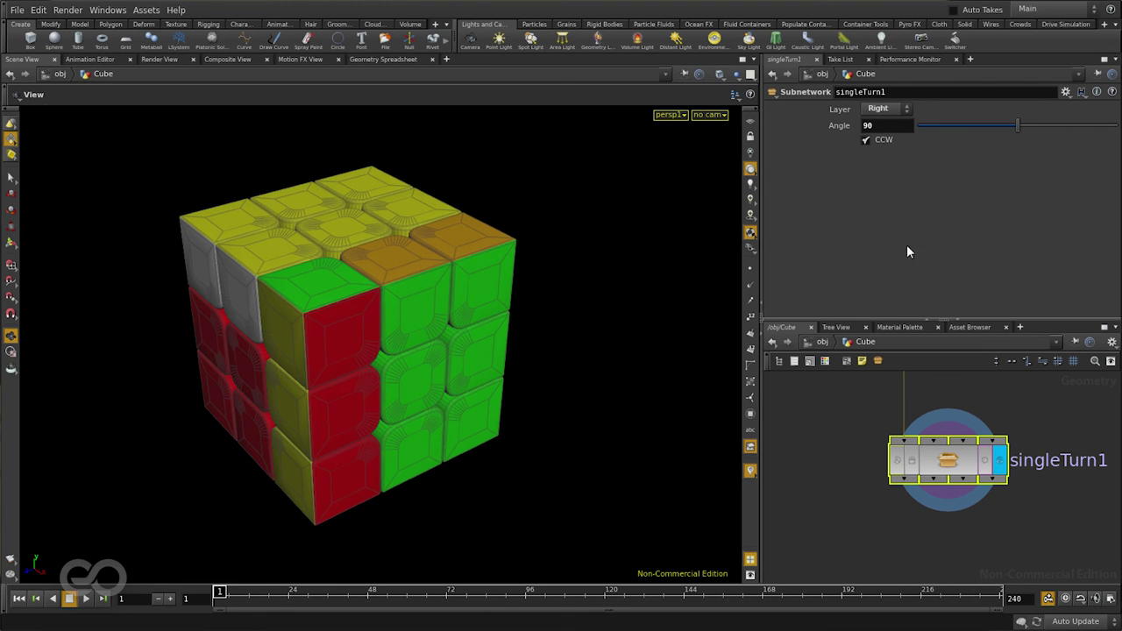
left_click(873, 142)
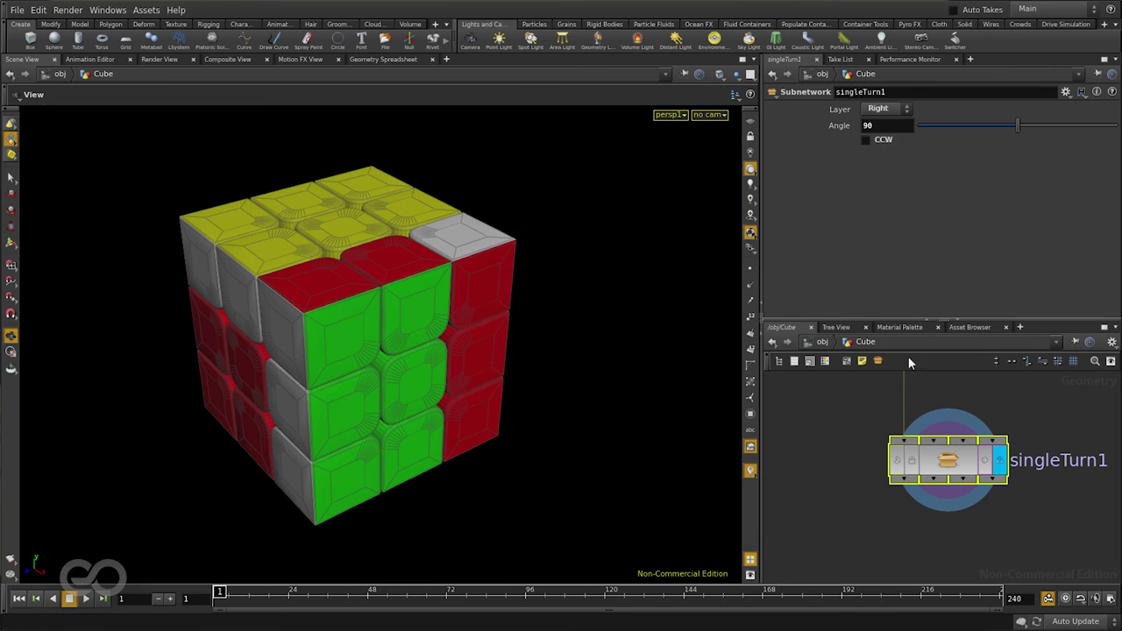
scroll(933, 530, "down", 4)
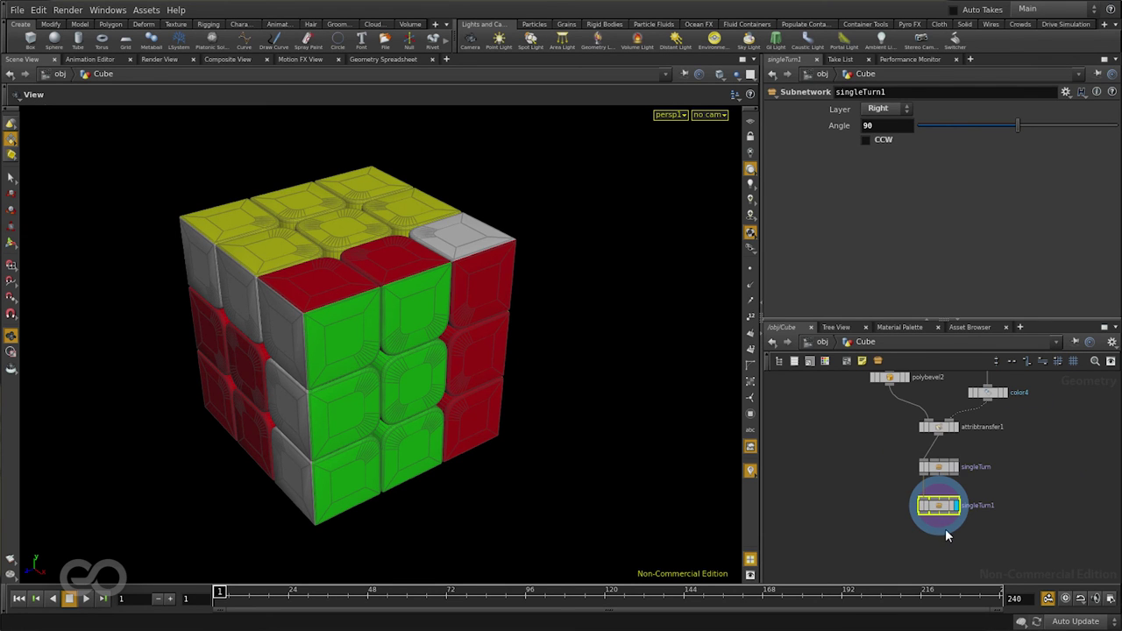
left_click_drag(372, 415, 383, 391)
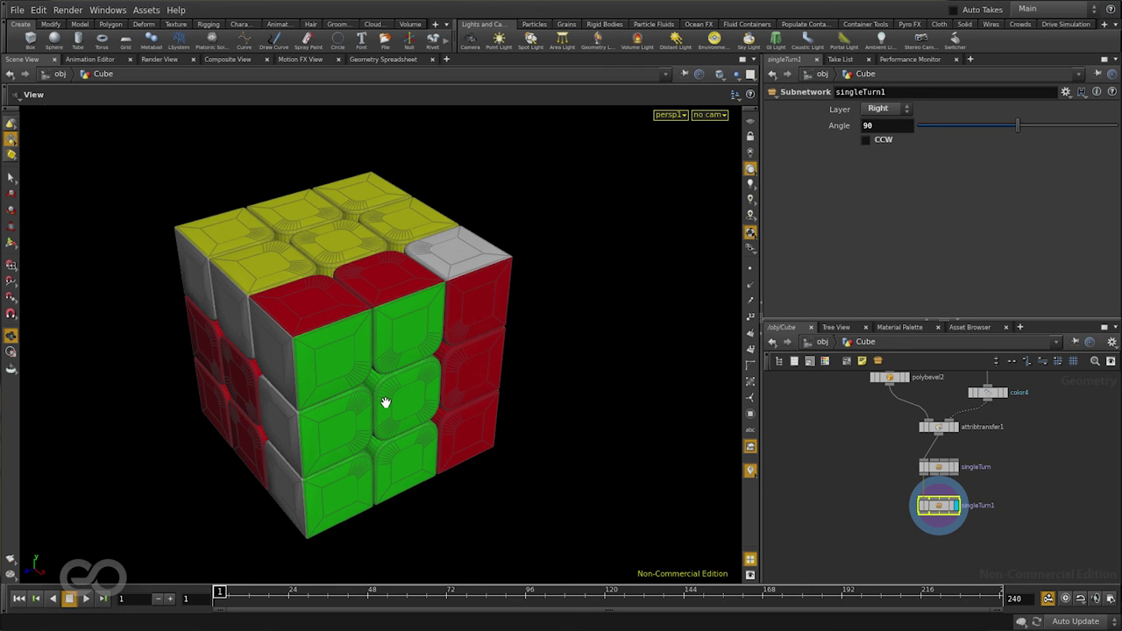
mouse_move(366, 380)
left_mouse_down()
mouse_move(451, 371)
mouse_move(380, 360)
left_mouse_up()
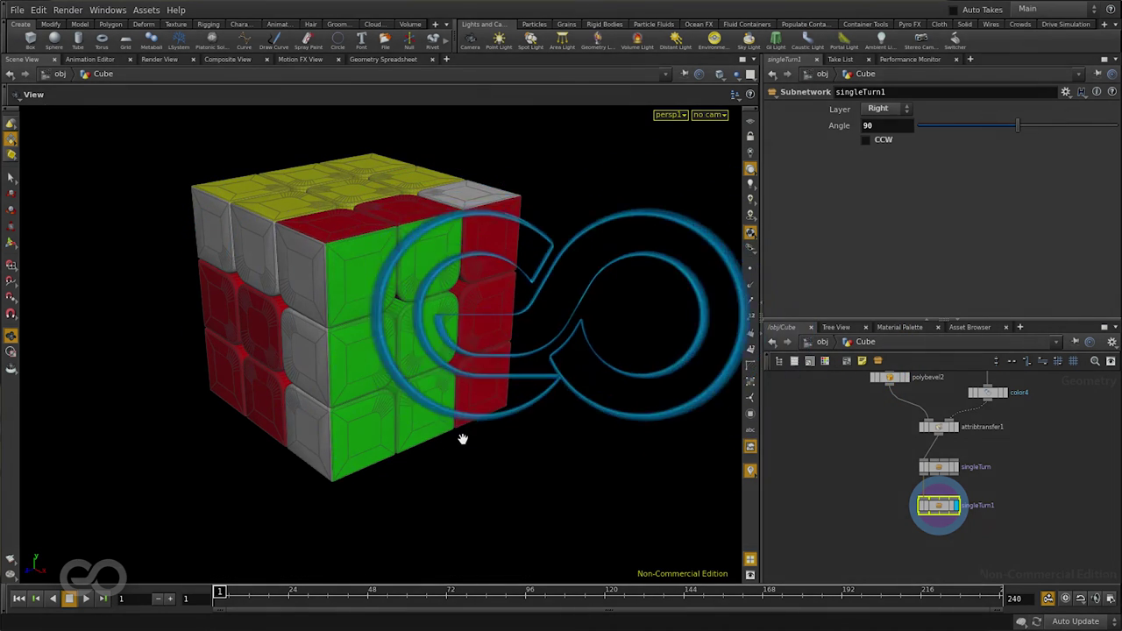